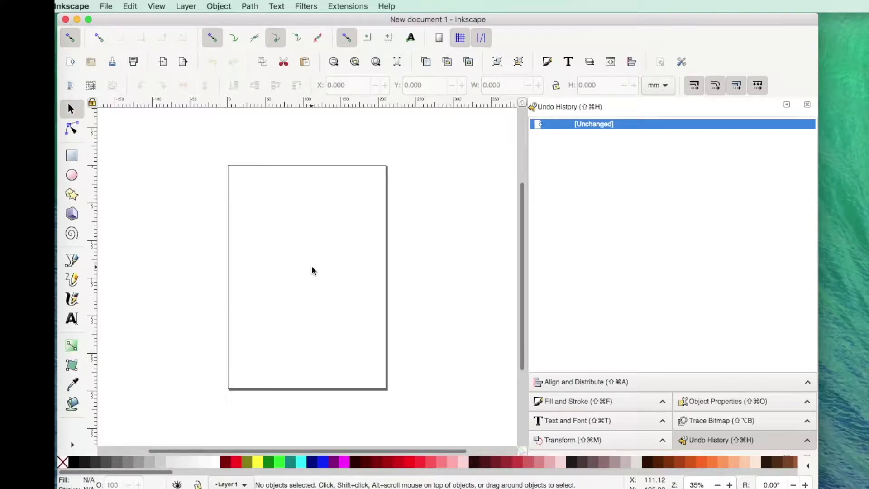
Draw an ellipse about 89 mm wide and 39 mm high on the page and keep it selected for resizing
{"action": "key", "text": "plus"}
{"action": "key", "text": "plus"}
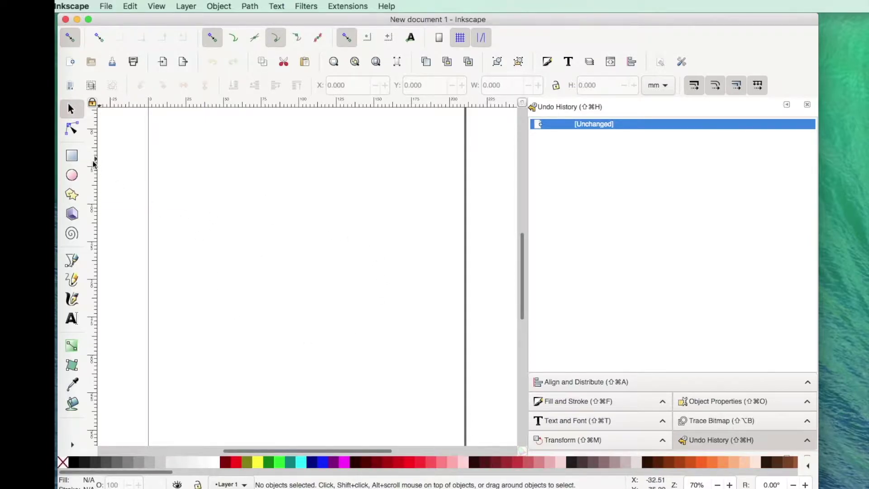
{"action": "left_click", "coordinate": [73, 175]}
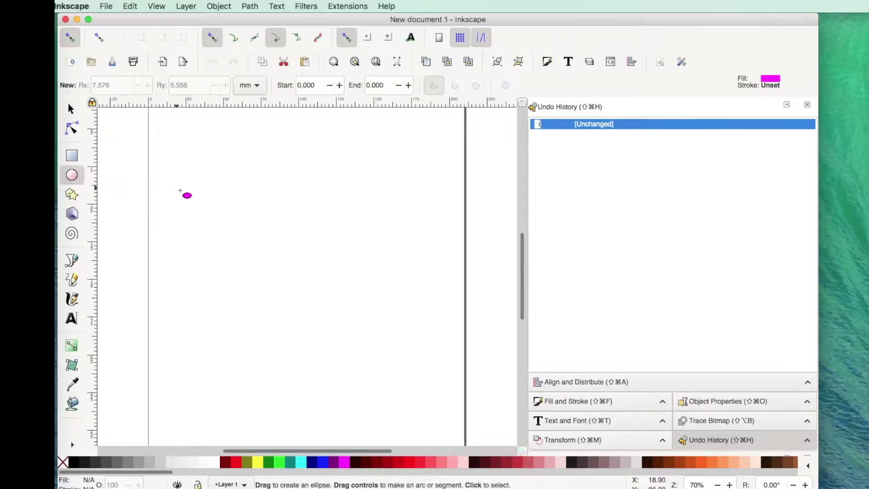
{"action": "left_click_drag", "start_coordinate": [211, 195], "coordinate": [346, 273]}
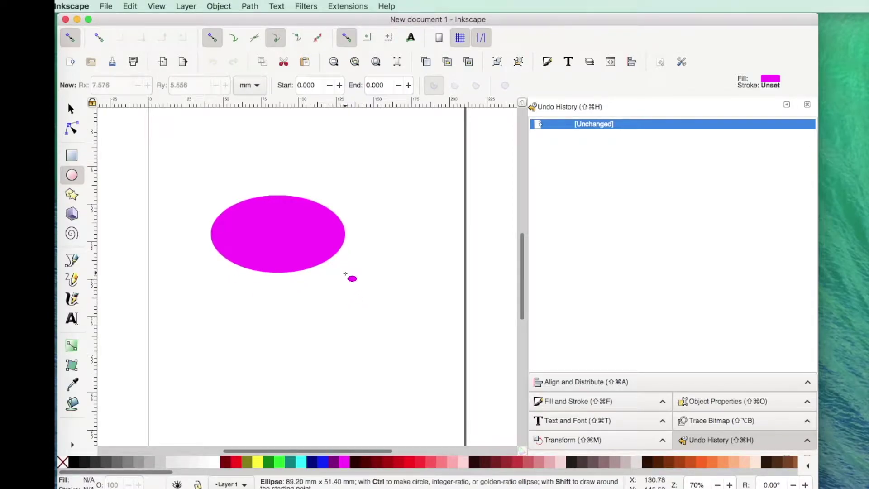
{"action": "left_click_drag", "start_coordinate": [345, 274], "coordinate": [324, 315]}
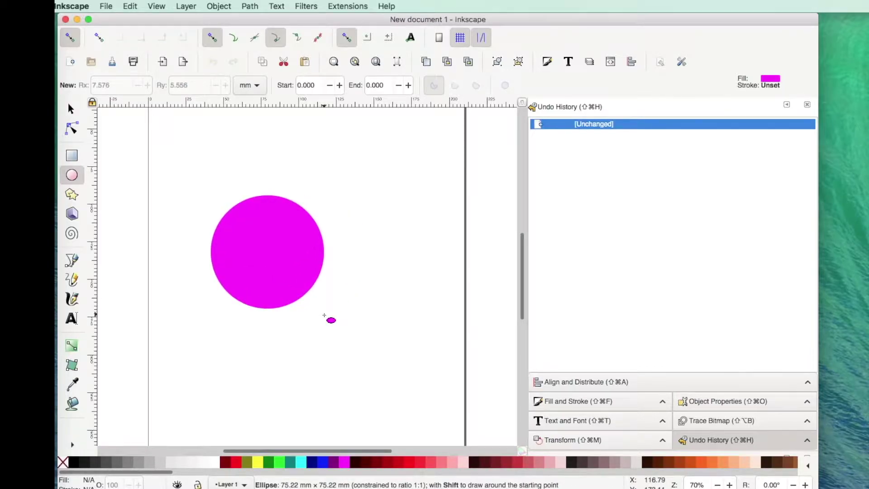
{"action": "left_click_drag", "start_coordinate": [324, 315], "coordinate": [346, 254]}
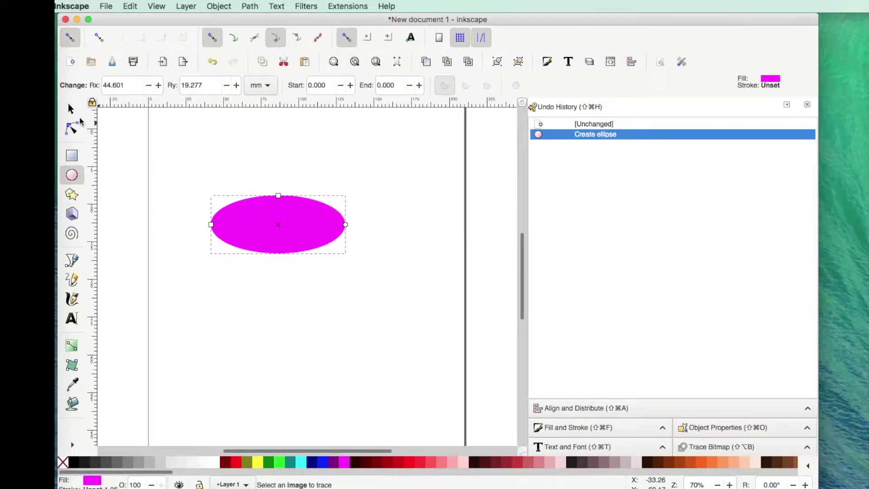
{"action": "left_click", "coordinate": [72, 108]}
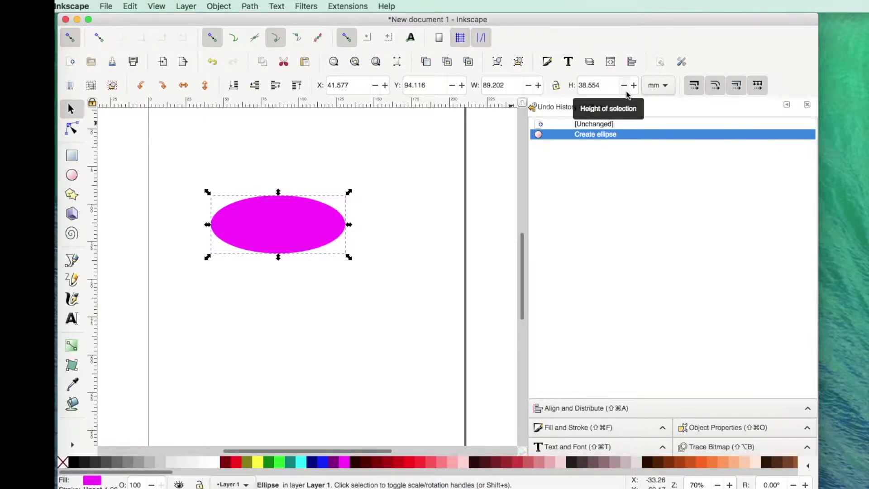
{"action": "left_click", "coordinate": [72, 177]}
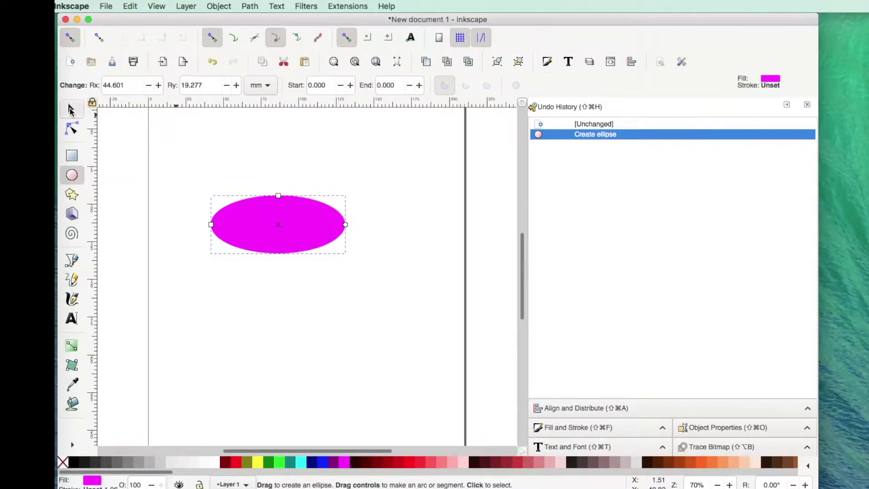
{"action": "left_click", "coordinate": [71, 110]}
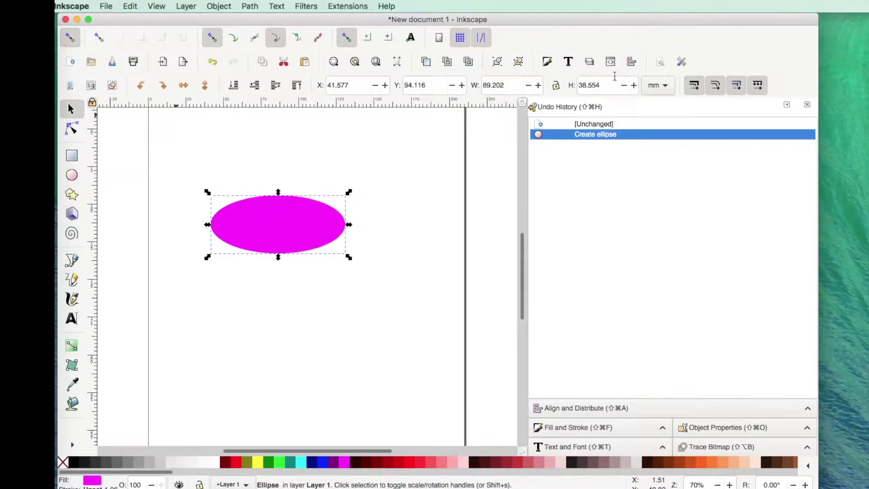
Set the ellipse's width and height to 1.75 in, using inches as the unit, and lock the width-to-height ratio
{"action": "left_click", "coordinate": [667, 87]}
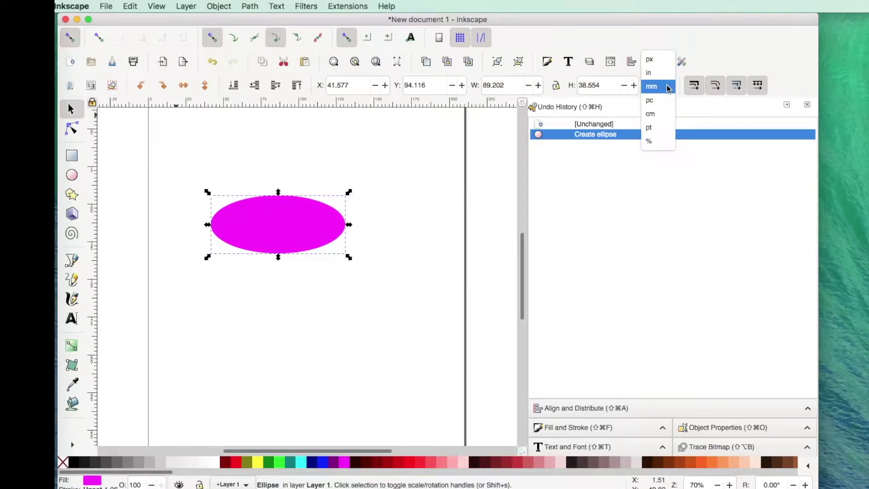
{"action": "left_click", "coordinate": [654, 74]}
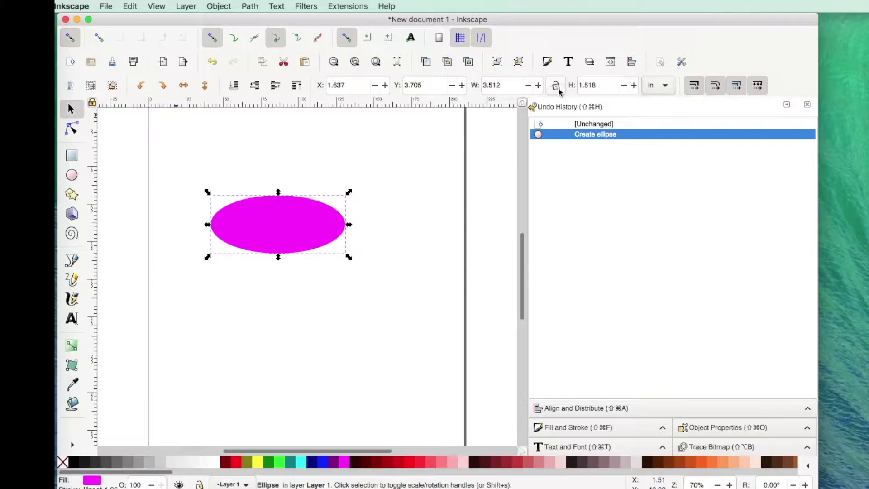
{"action": "left_click", "coordinate": [505, 85]}
{"action": "key", "text": "BackSpace"}
{"action": "key", "text": "BackSpace"}
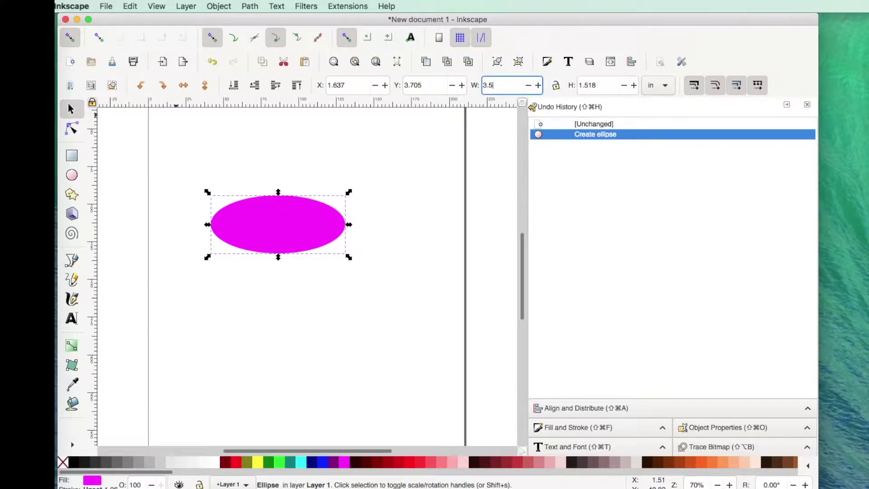
{"action": "key", "text": "BackSpace"}
{"action": "key", "text": "BackSpace"}
{"action": "key", "text": "BackSpace"}
{"action": "type", "text": "1.75"}
{"action": "key", "text": "Tab"}
{"action": "type", "text": "1"}
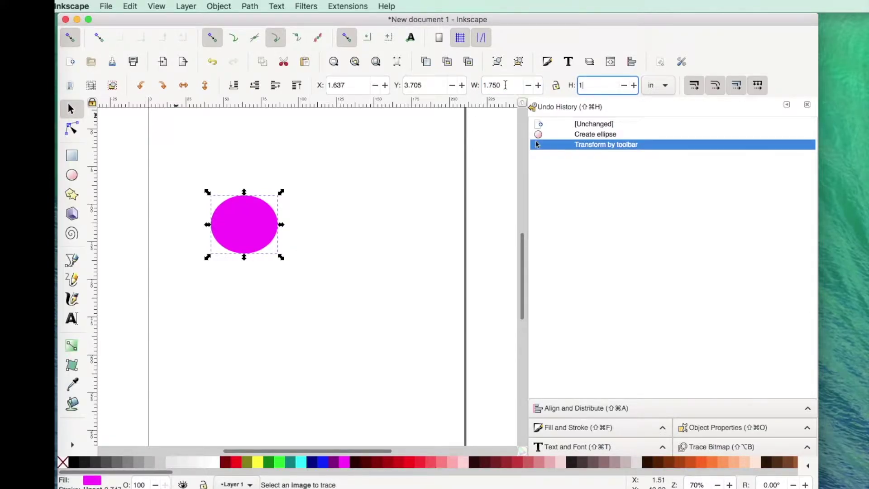
{"action": "type", "text": ".75"}
{"action": "key", "text": "Return"}
{"action": "left_click", "coordinate": [557, 86]}
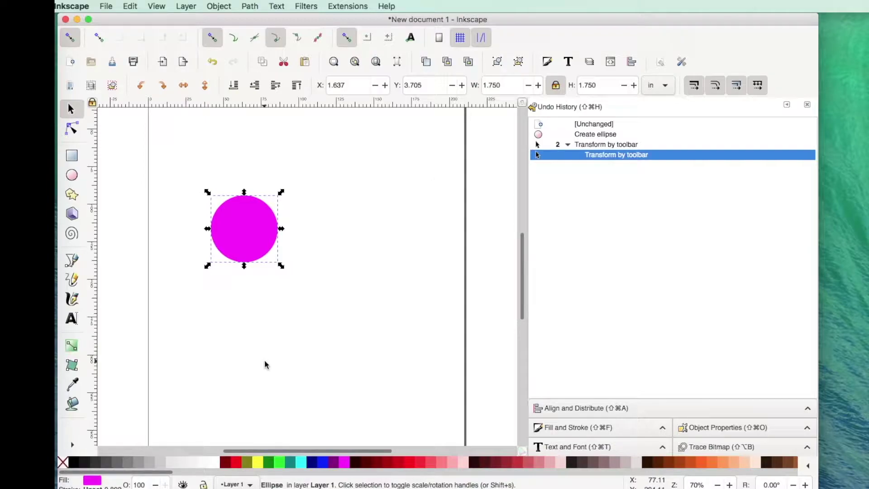
Fill the circle with teal and paste a copy of it filled with bright cyan
{"action": "left_click", "coordinate": [291, 462]}
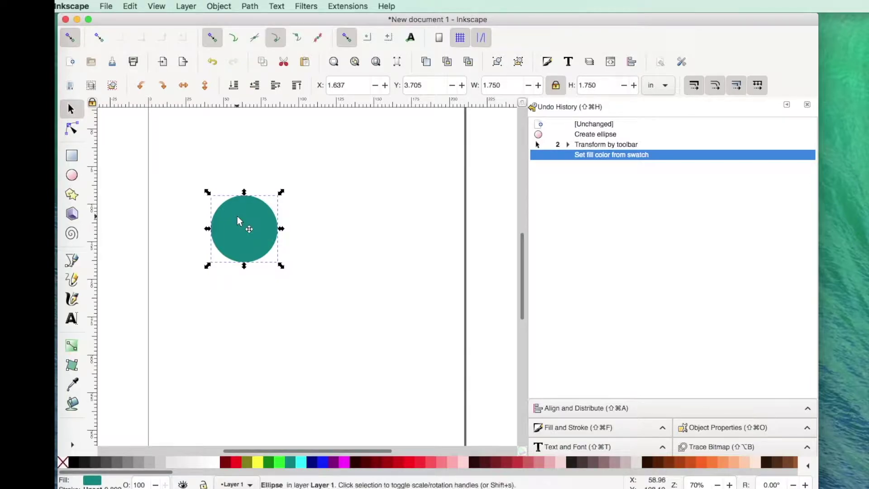
{"action": "key", "text": "super+v"}
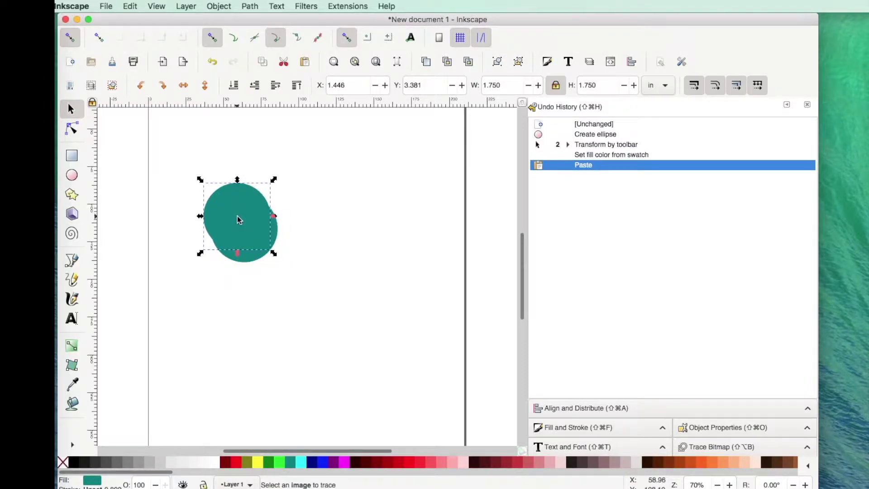
{"action": "left_click", "coordinate": [300, 462]}
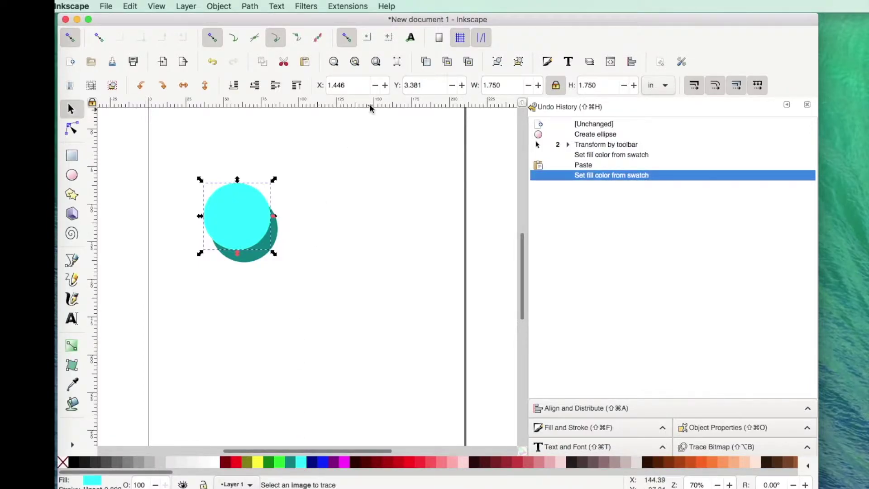
Resize the cyan circle to 1.15 in with its proportions locked, and deselect it
{"action": "left_click", "coordinate": [508, 86]}
{"action": "key", "text": "BackSpace"}
{"action": "key", "text": "BackSpace"}
{"action": "key", "text": "BackSpace"}
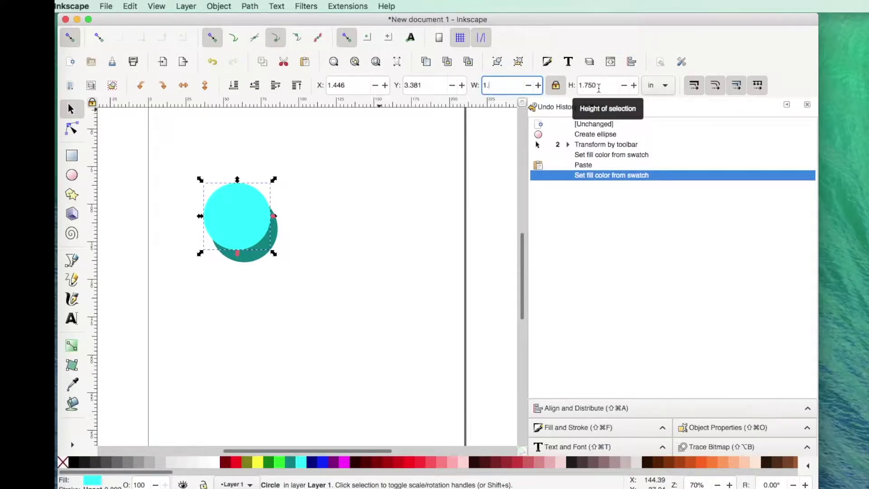
{"action": "type", "text": "15"}
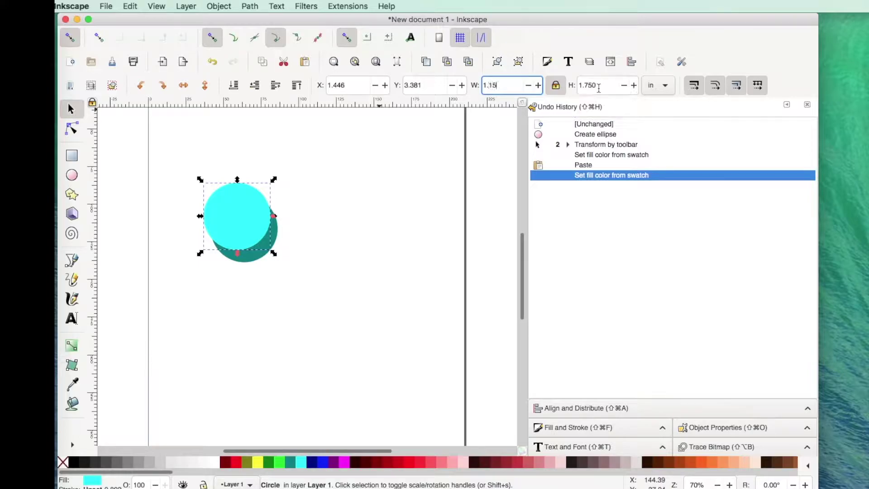
{"action": "key", "text": "Return"}
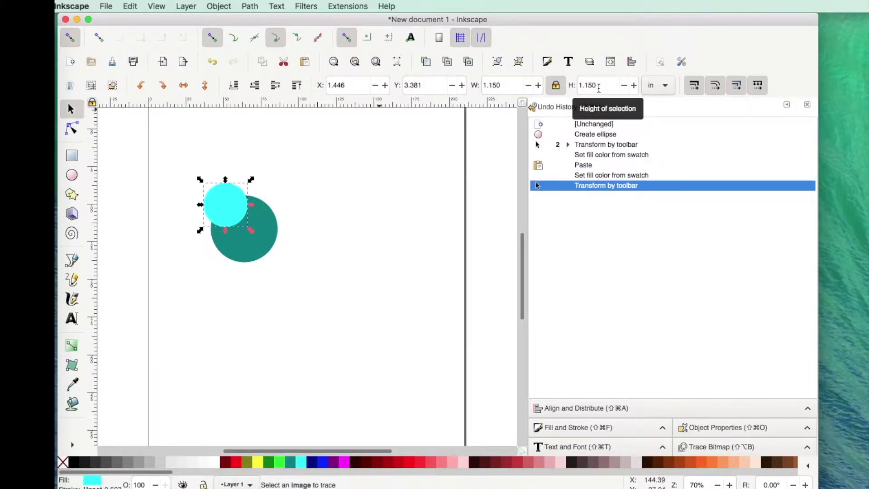
{"action": "left_click", "coordinate": [385, 278]}
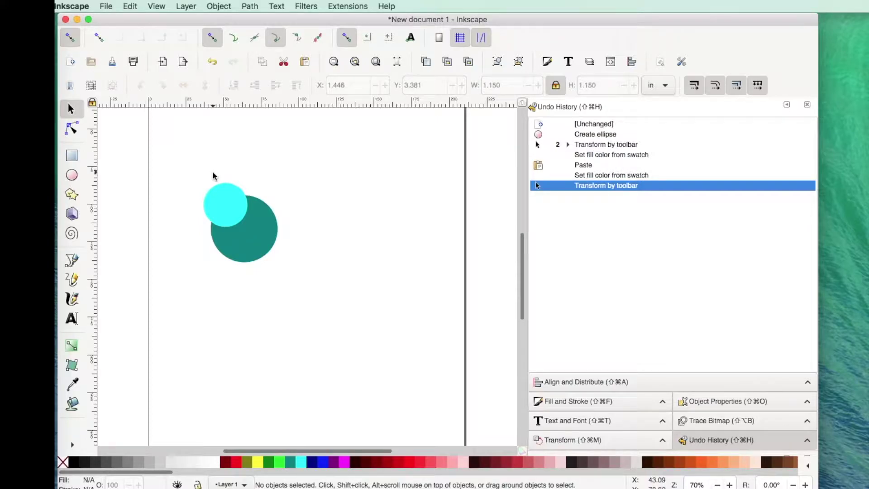
Try to select both circles with a selection box that only partly encloses them
{"action": "left_click_drag", "start_coordinate": [213, 172], "coordinate": [306, 285]}
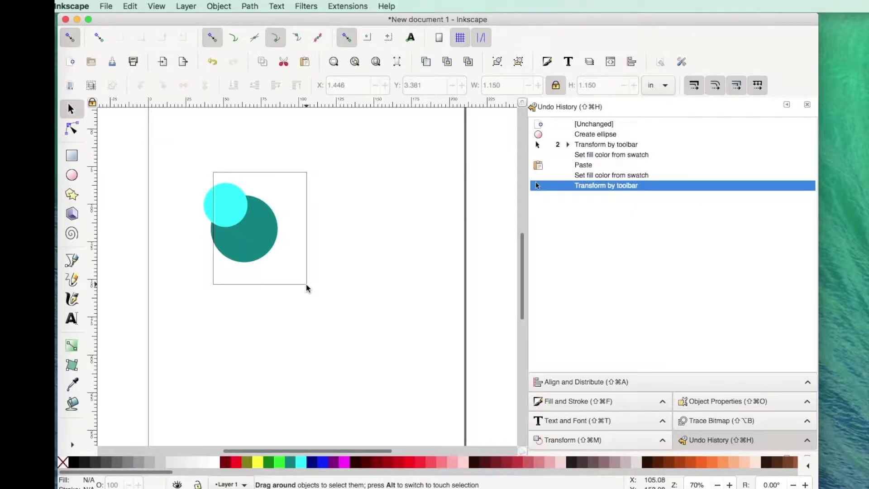
{"action": "left_click_drag", "start_coordinate": [307, 288], "coordinate": [306, 287]}
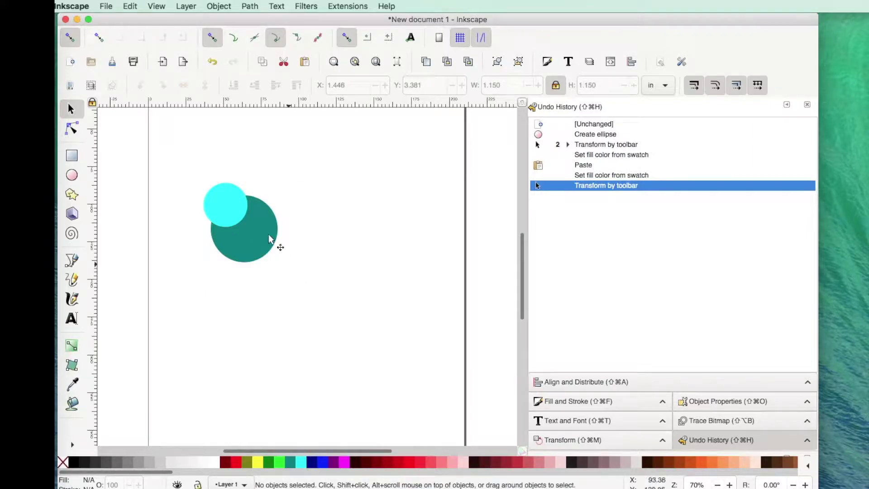
{"action": "left_click_drag", "start_coordinate": [189, 175], "coordinate": [297, 257]}
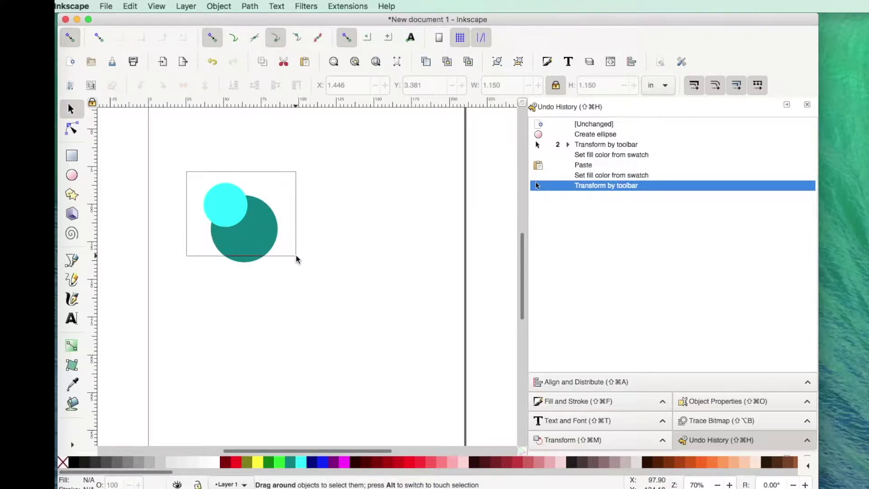
{"action": "left_click_drag", "start_coordinate": [296, 256], "coordinate": [296, 254]}
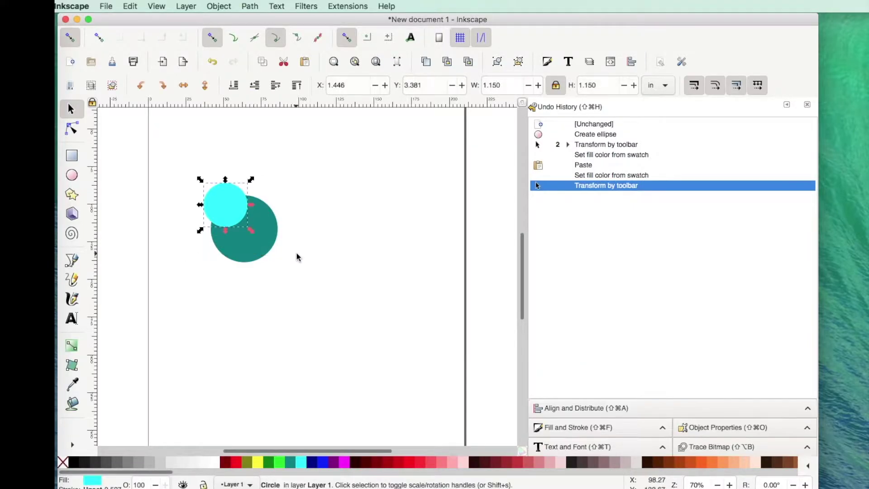
{"action": "left_click", "coordinate": [297, 256]}
Centre the teal and cyan circles on each other both horizontally and vertically
{"action": "left_click_drag", "start_coordinate": [168, 143], "coordinate": [349, 317]}
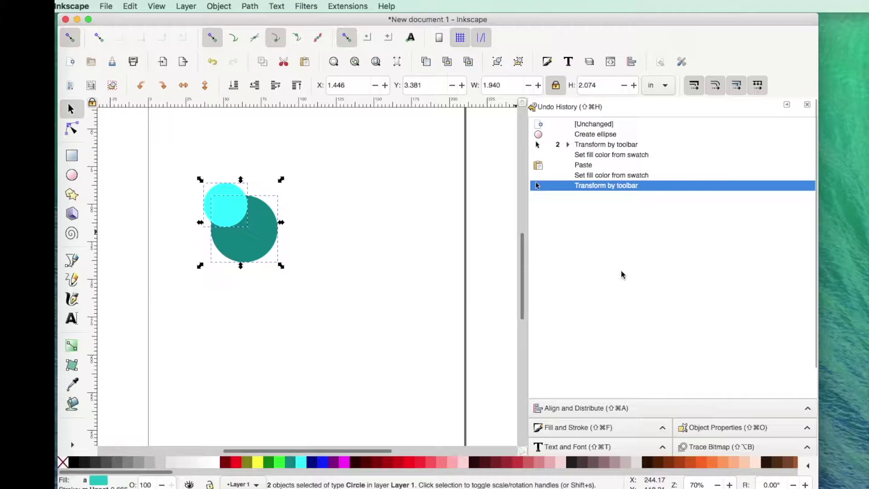
{"action": "left_click", "coordinate": [219, 7]}
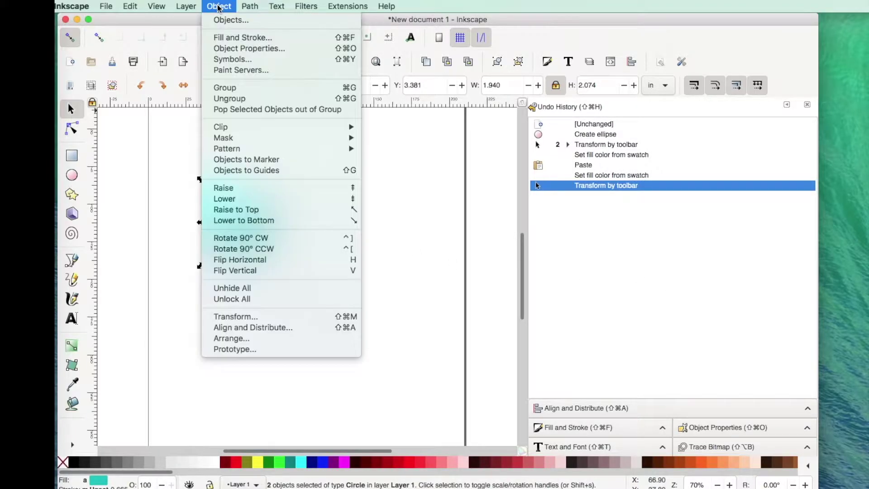
{"action": "left_click", "coordinate": [242, 328]}
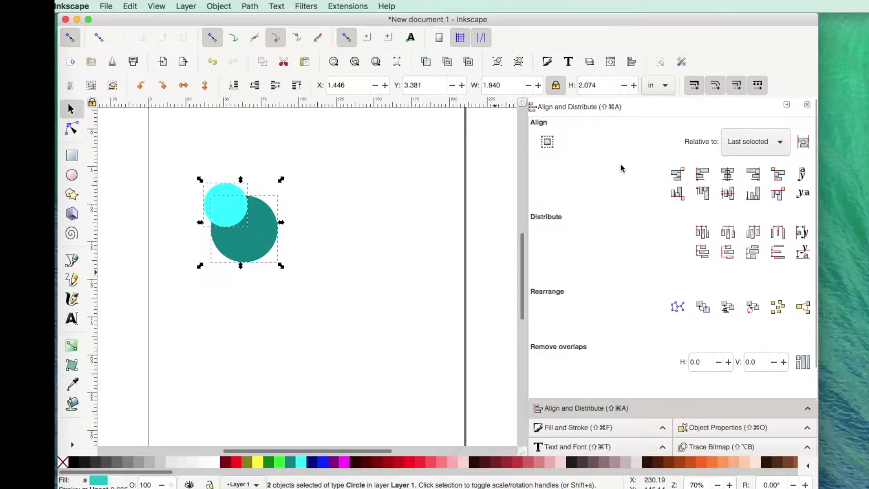
{"action": "left_click", "coordinate": [726, 177]}
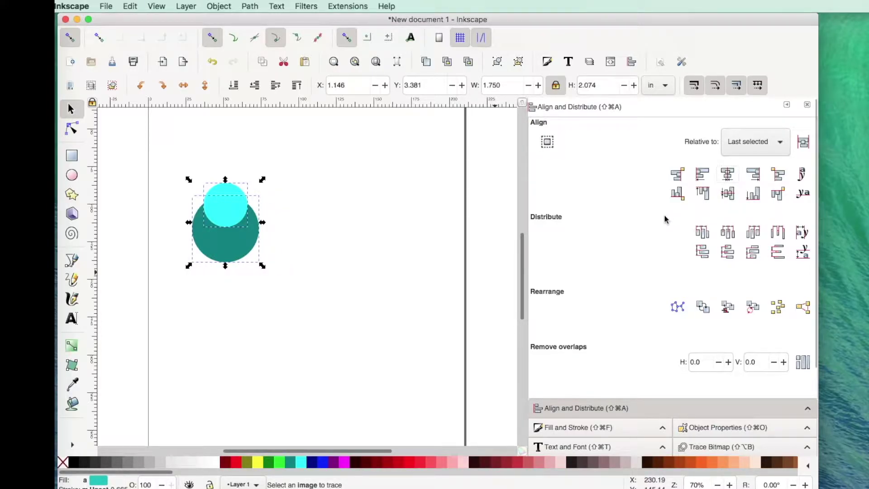
{"action": "left_click", "coordinate": [729, 195]}
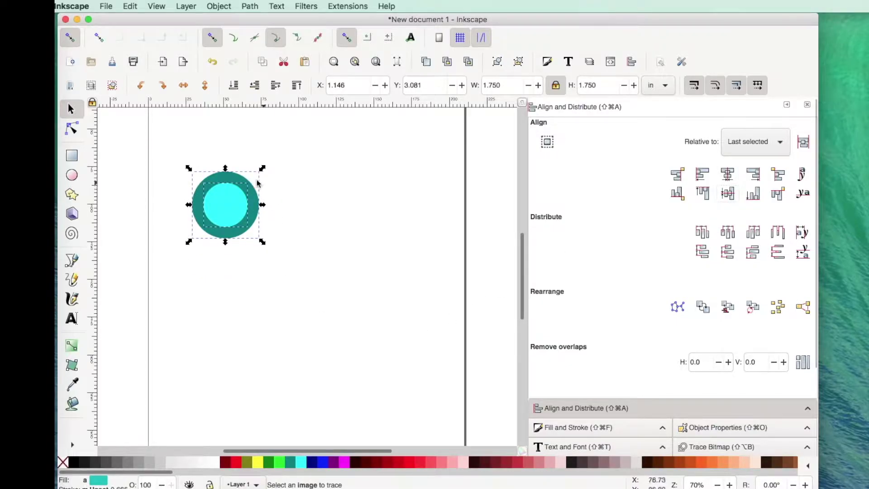
Cut the cyan circle out of the teal one with Difference and move the ring to about X 2.87, Y 4.63 in
{"action": "left_click", "coordinate": [249, 6]}
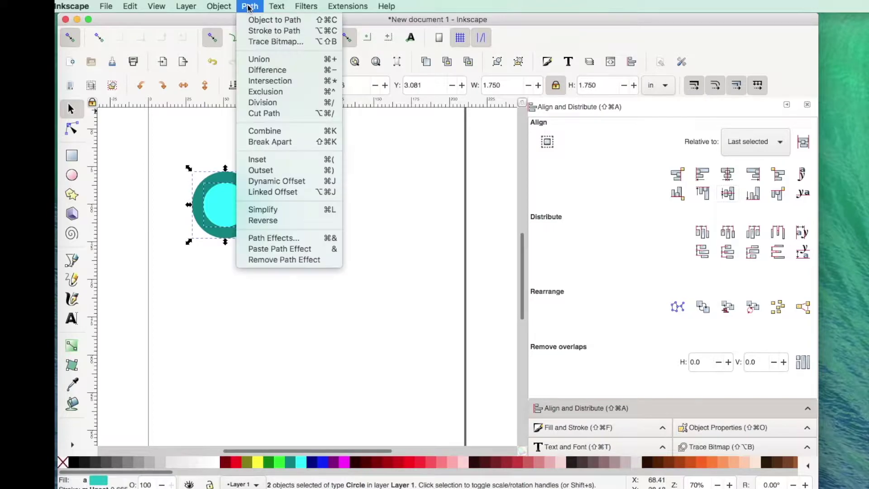
{"action": "left_click", "coordinate": [259, 70]}
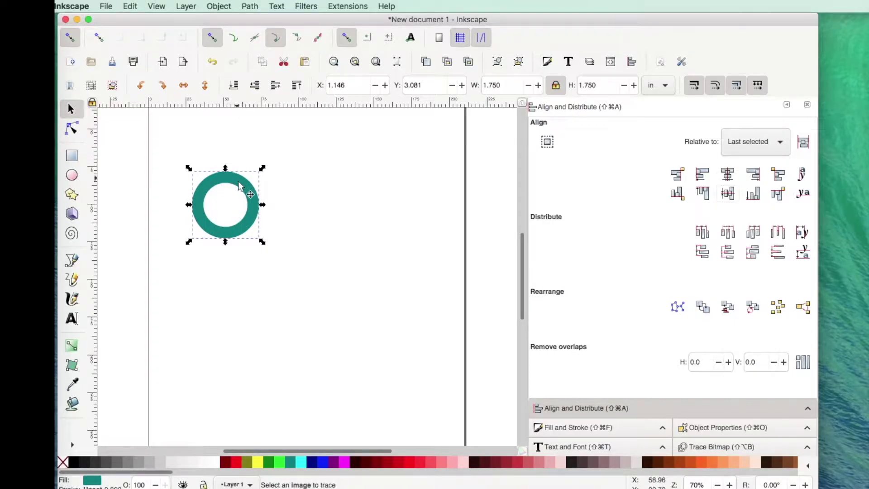
{"action": "left_click_drag", "start_coordinate": [248, 229], "coordinate": [318, 292]}
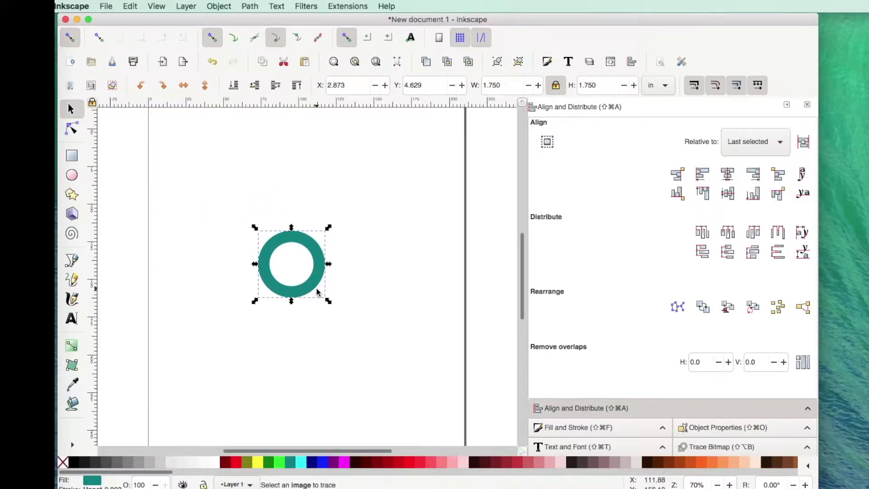
Draw a small ellipse about 0.65 in wide and 0.45 in high above the ring, and keep it selected for resizing
{"action": "key", "text": "plus"}
{"action": "key", "text": "plus"}
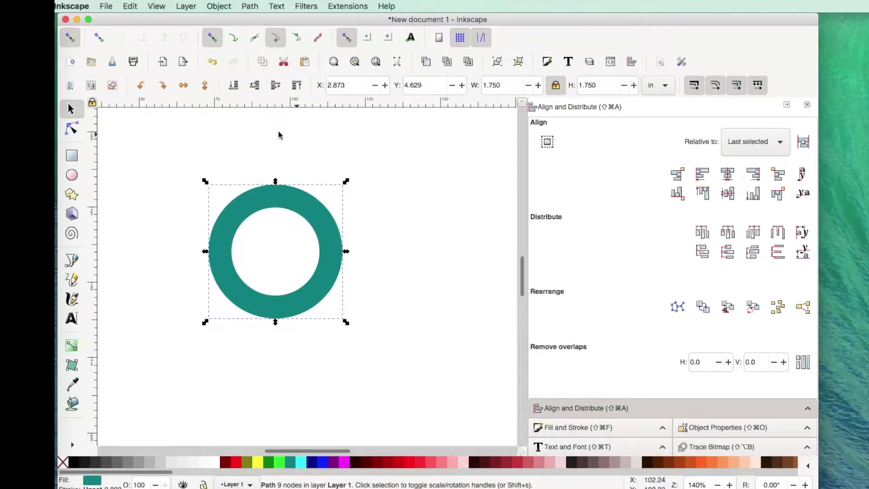
{"action": "left_click", "coordinate": [72, 175]}
{"action": "left_click_drag", "start_coordinate": [216, 128], "coordinate": [268, 164]}
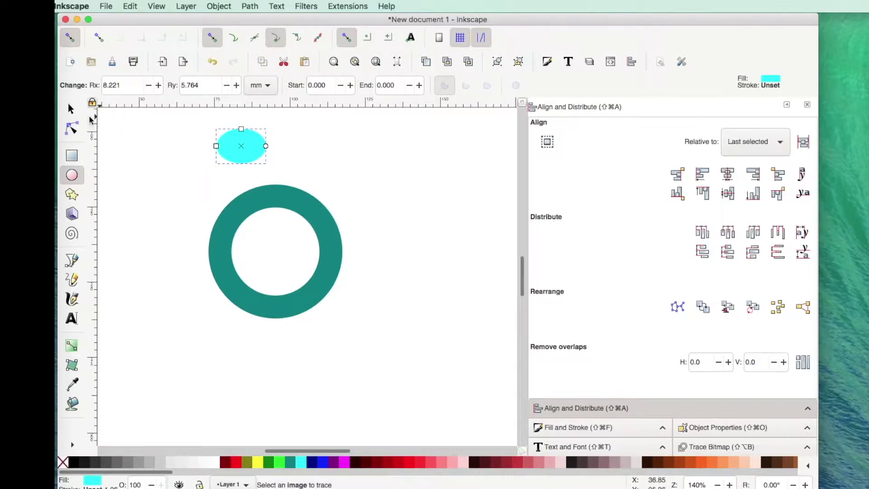
{"action": "left_click", "coordinate": [71, 110]}
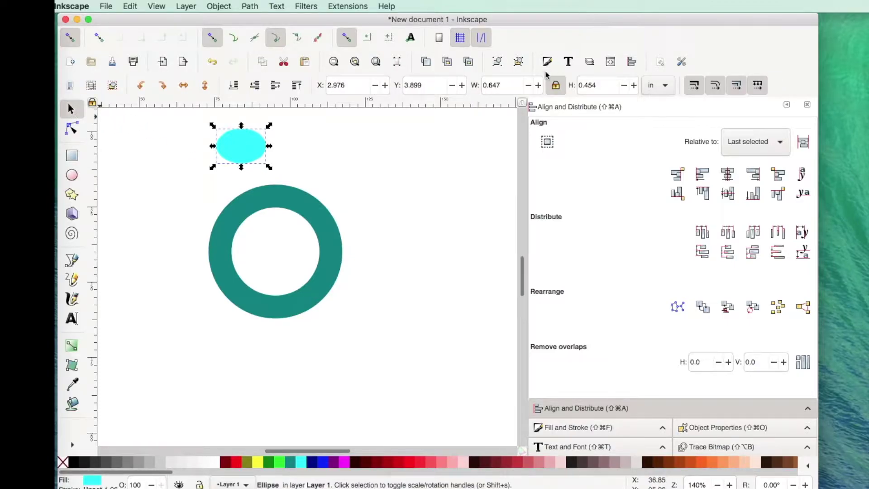
Unlock the proportions, resize the small ellipse to 0.6 in wide and 0.6 in high, and lock the proportions again
{"action": "left_click", "coordinate": [554, 85]}
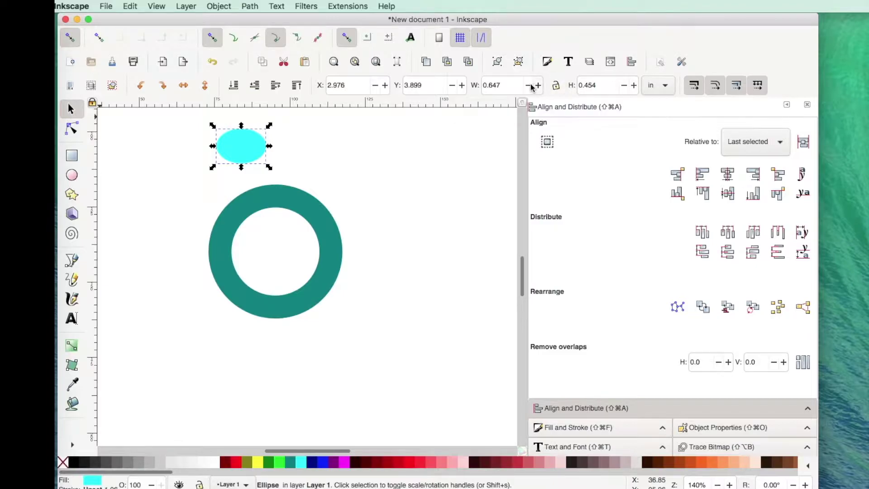
{"action": "left_click", "coordinate": [515, 85]}
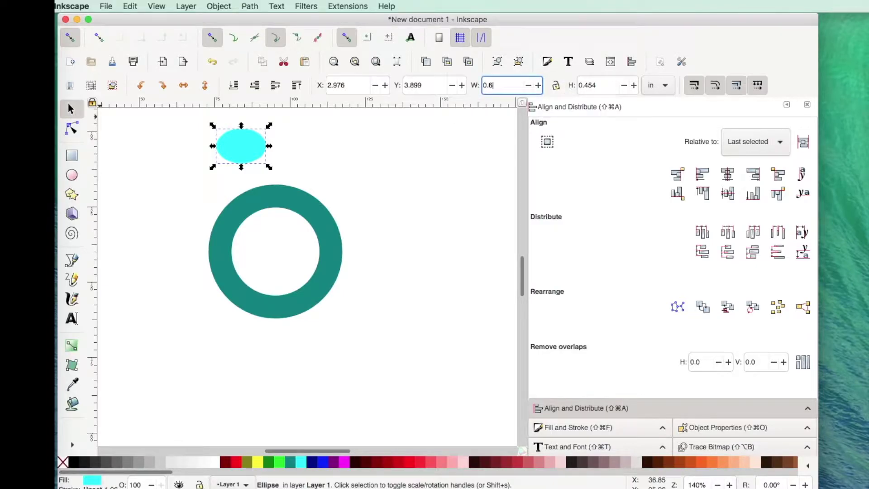
{"action": "key", "text": "Return"}
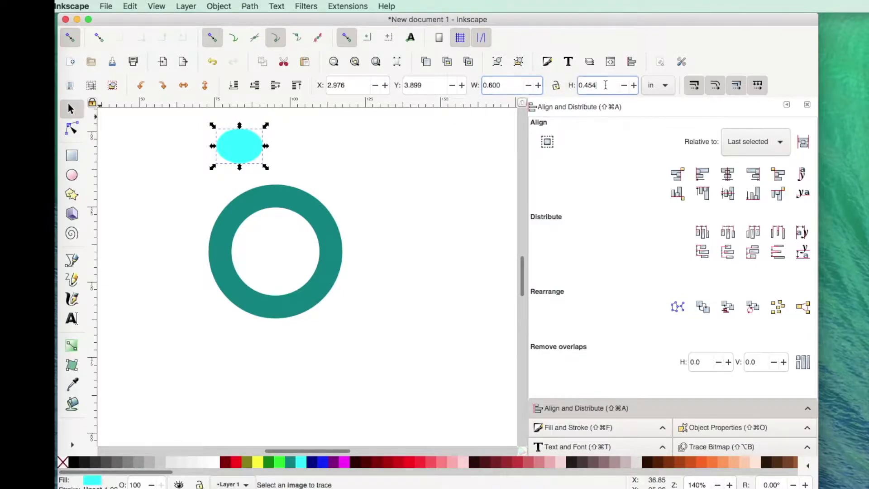
{"action": "left_click", "coordinate": [606, 85]}
{"action": "key", "text": "BackSpace"}
{"action": "key", "text": "BackSpace"}
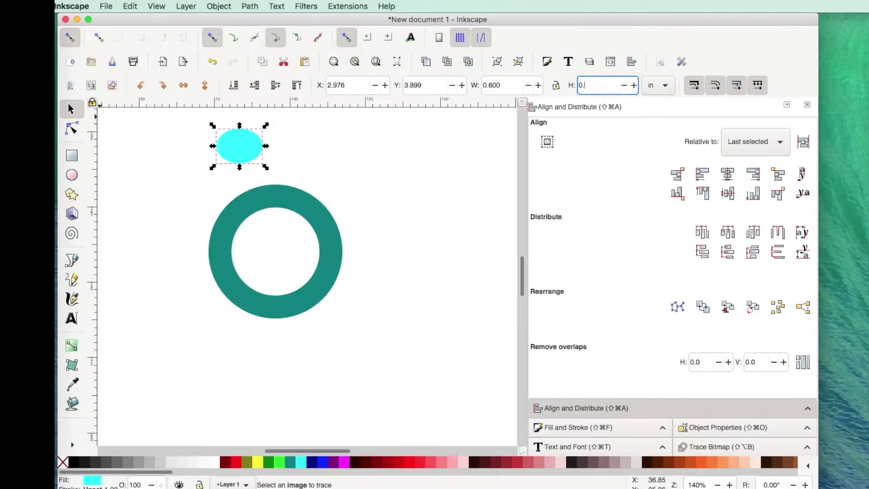
{"action": "type", "text": "6"}
{"action": "key", "text": "Return"}
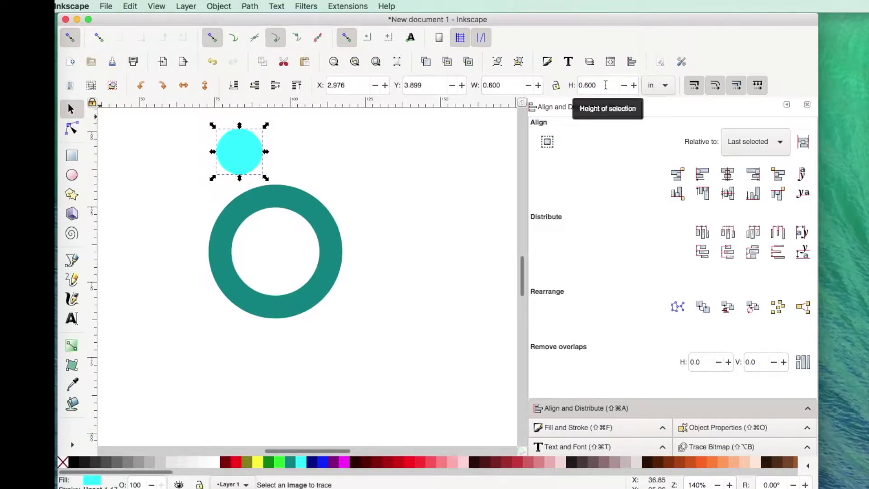
{"action": "left_click", "coordinate": [556, 86]}
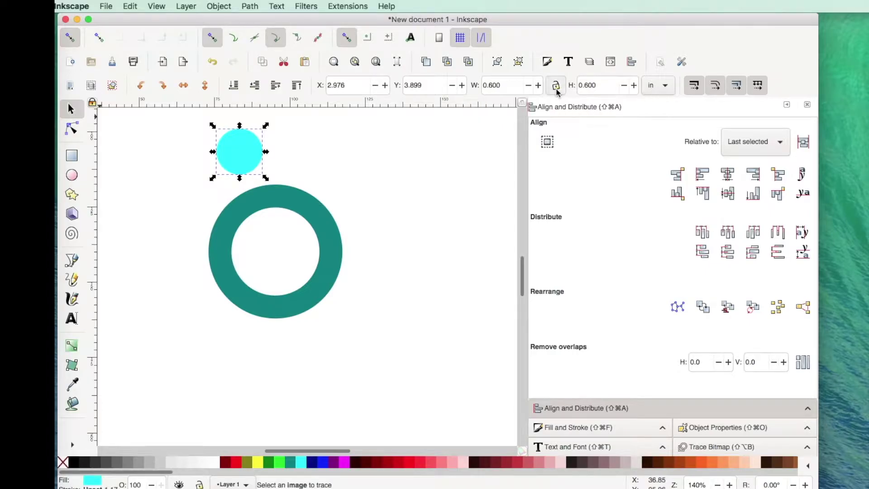
Fill the small circle with the ring's teal and move it just above the ring, to about X 3.48, Y 3.99 in
{"action": "left_click", "coordinate": [290, 461]}
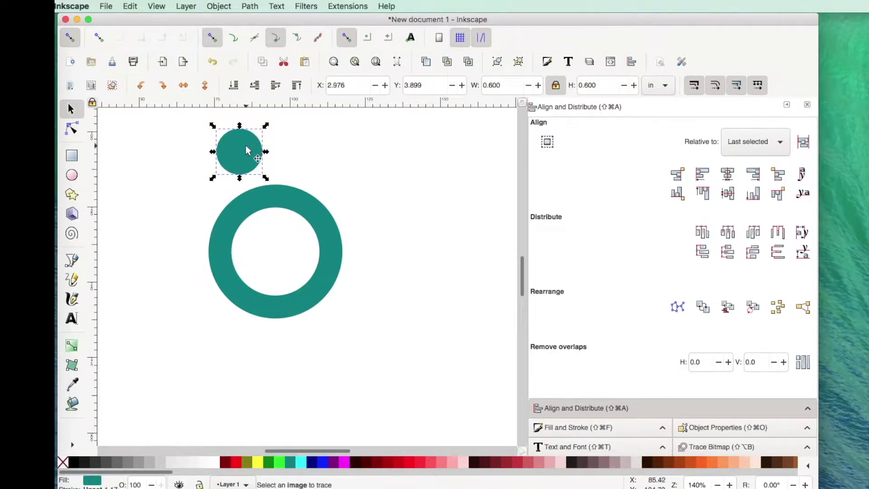
{"action": "left_click_drag", "start_coordinate": [249, 150], "coordinate": [287, 159]}
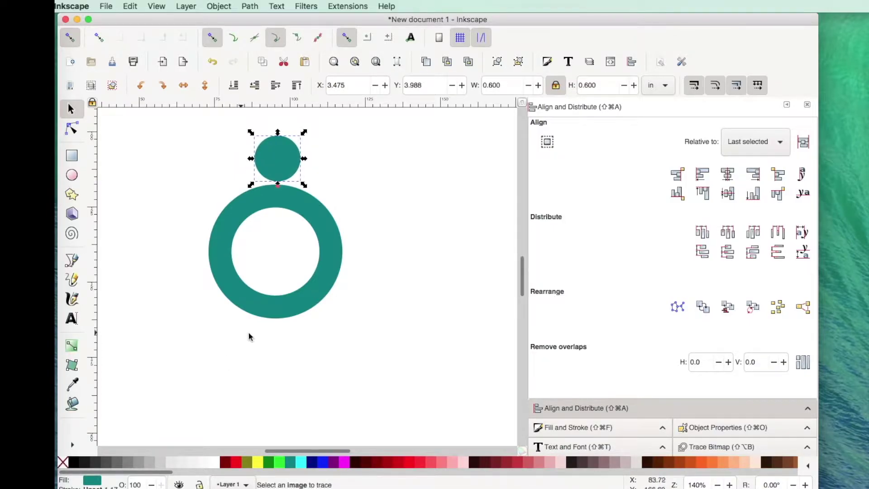
Duplicate the circle above the ring and move the copy just below the ring, to about X 3.44, Y 6.41 in
{"action": "left_click", "coordinate": [281, 168]}
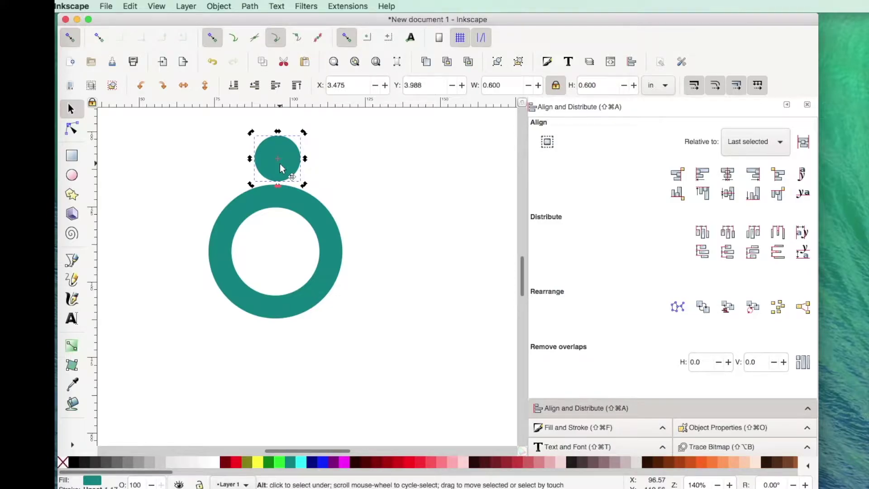
{"action": "left_click_drag", "start_coordinate": [280, 168], "coordinate": [283, 172]}
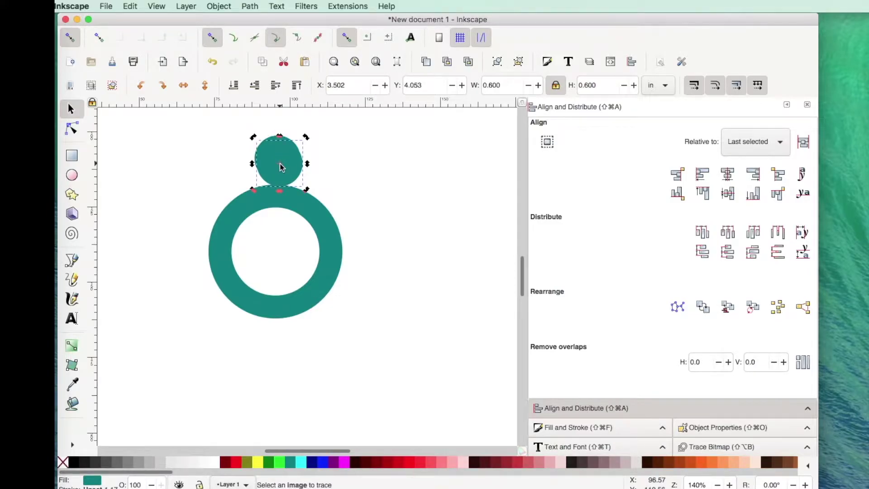
{"action": "left_click", "coordinate": [364, 188]}
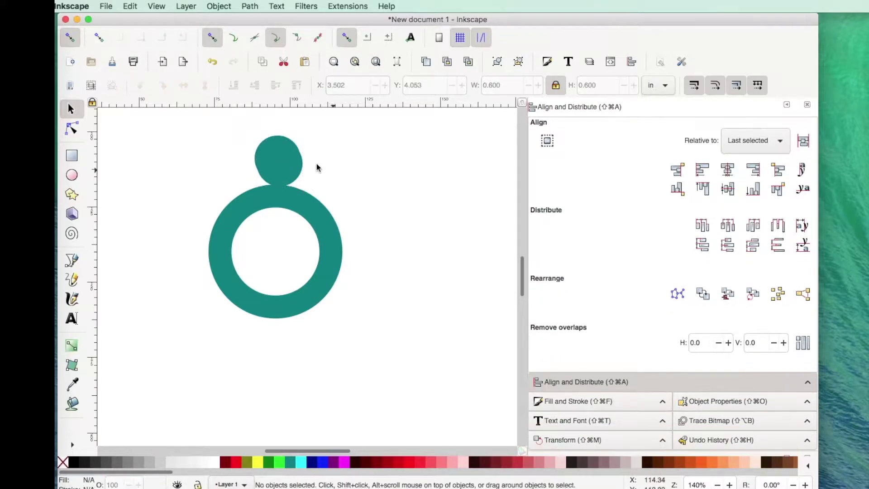
{"action": "left_click", "coordinate": [283, 178]}
{"action": "key", "text": "ctrl+d"}
{"action": "left_click_drag", "start_coordinate": [284, 179], "coordinate": [273, 352]}
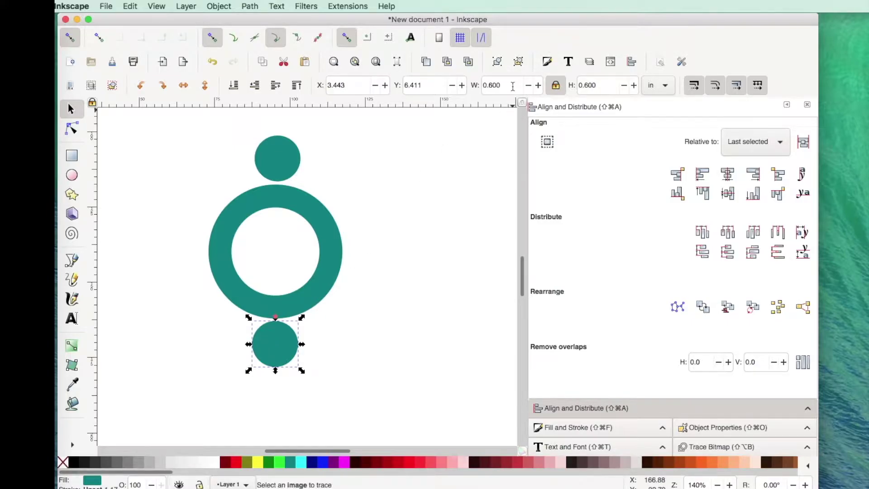
Resize the circle below the ring to 0.43 in with locked proportions and move it to about X 3.61, Y 6.43 in
{"action": "left_click", "coordinate": [513, 86]}
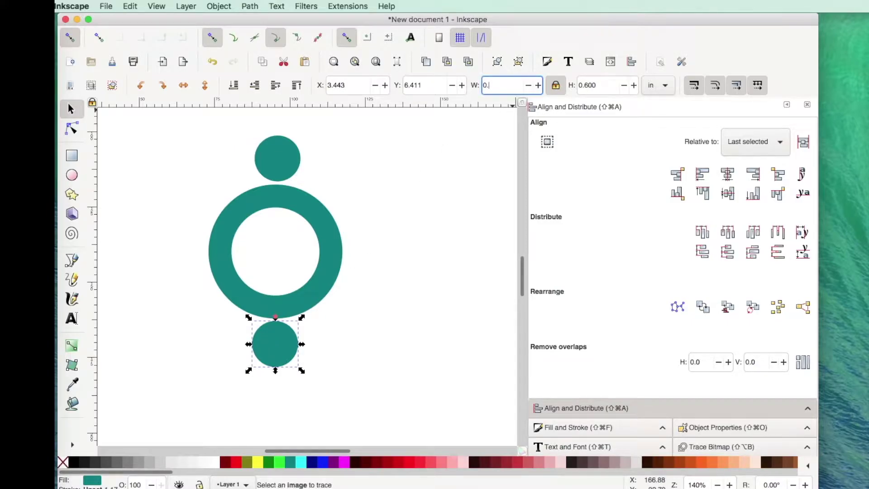
{"action": "type", "text": "43"}
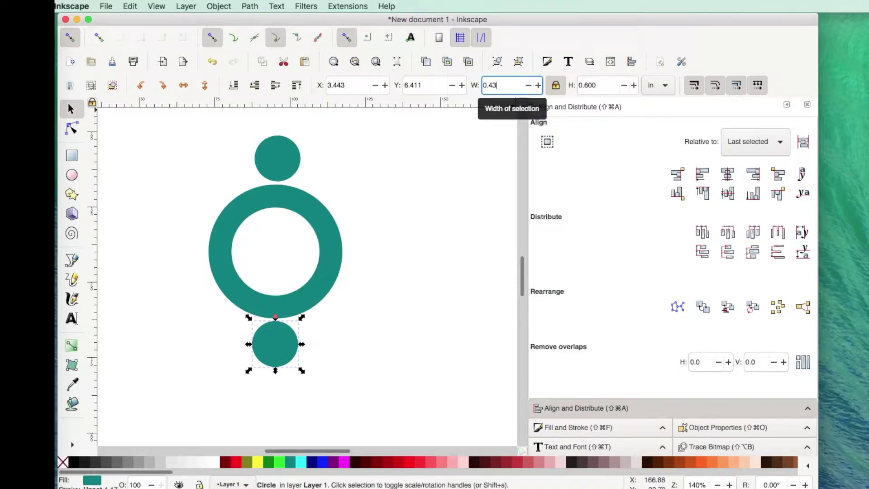
{"action": "key", "text": "Return"}
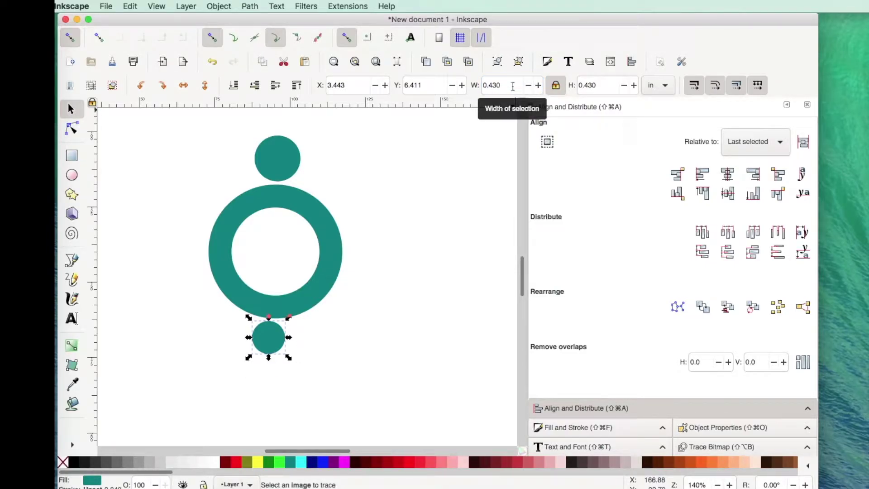
{"action": "left_click_drag", "start_coordinate": [273, 347], "coordinate": [286, 348]}
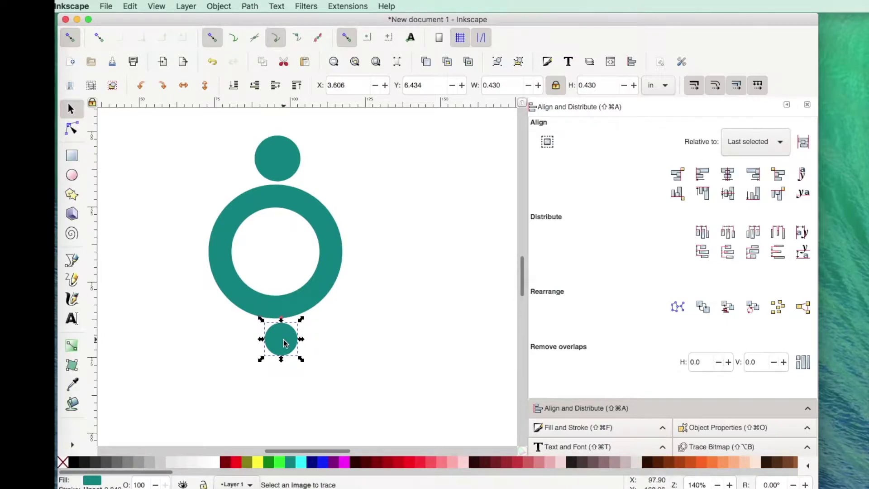
Duplicate the 0.43 in circle twice and place the copies slightly higher on either side, at about X 3.12 and X 4.00 in
{"action": "left_click_drag", "start_coordinate": [283, 339], "coordinate": [284, 341]}
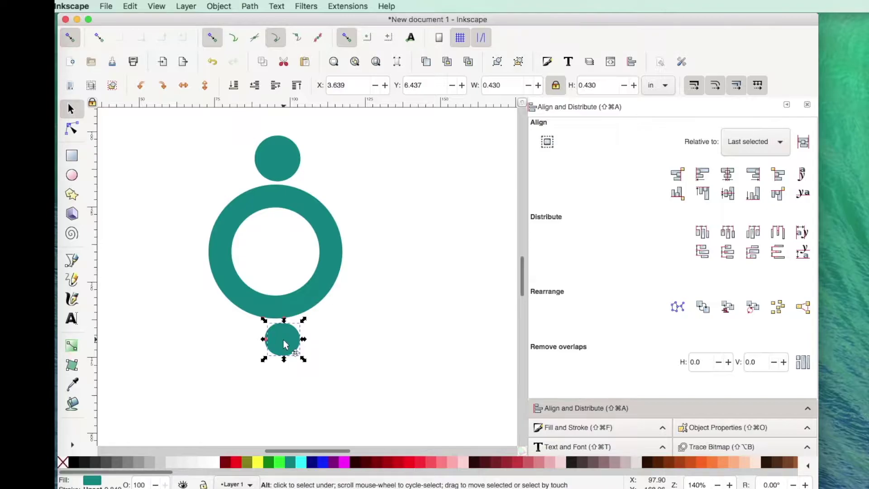
{"action": "key", "text": "ctrl+d"}
{"action": "left_click_drag", "start_coordinate": [284, 339], "coordinate": [308, 330]}
{"action": "key", "text": "ctrl+d"}
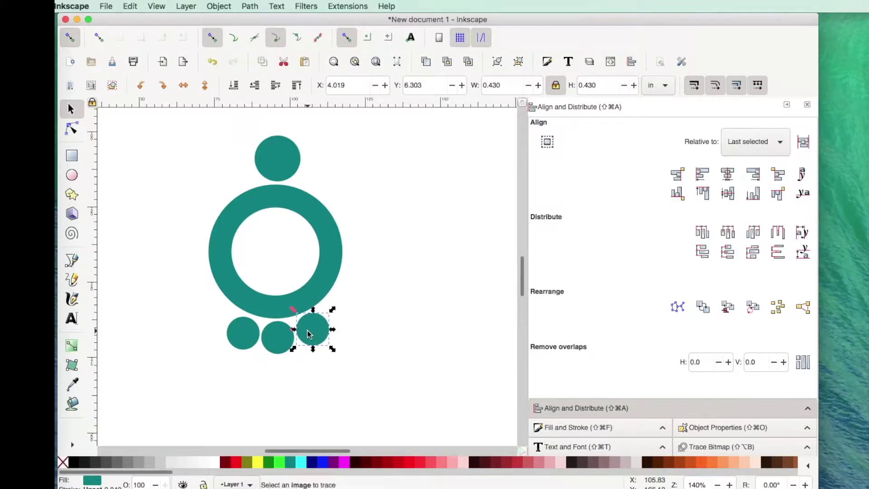
{"action": "left_click_drag", "start_coordinate": [248, 337], "coordinate": [249, 330]}
{"action": "left_click_drag", "start_coordinate": [311, 330], "coordinate": [311, 333]}
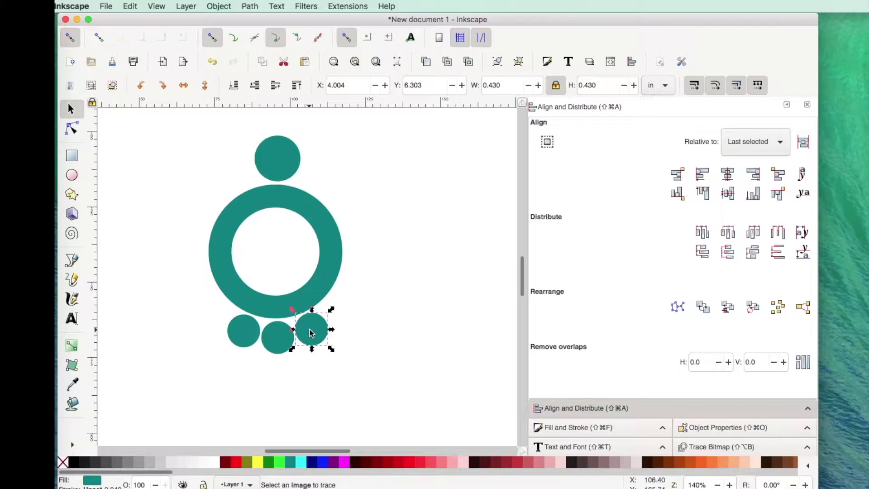
{"action": "left_click", "coordinate": [352, 367]}
Align the two outer circles below the ring with each other by centering them on the horizontal axis
{"action": "key", "text": "plus"}
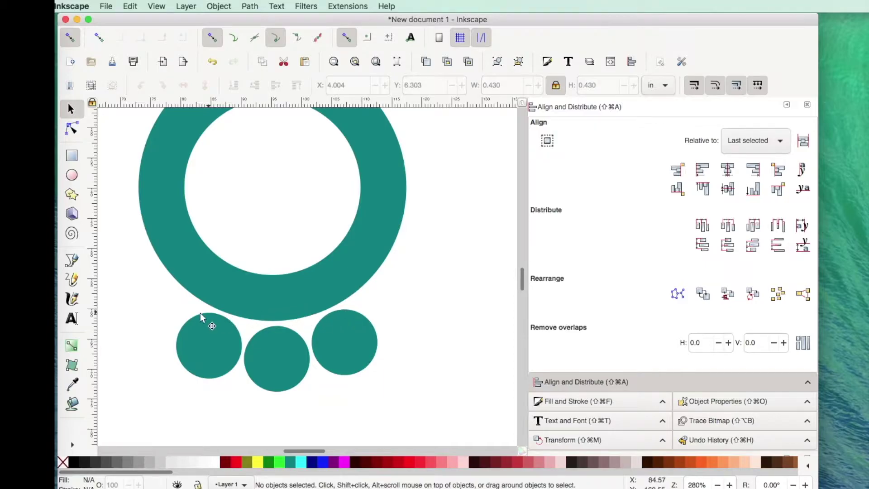
{"action": "left_click", "coordinate": [211, 353]}
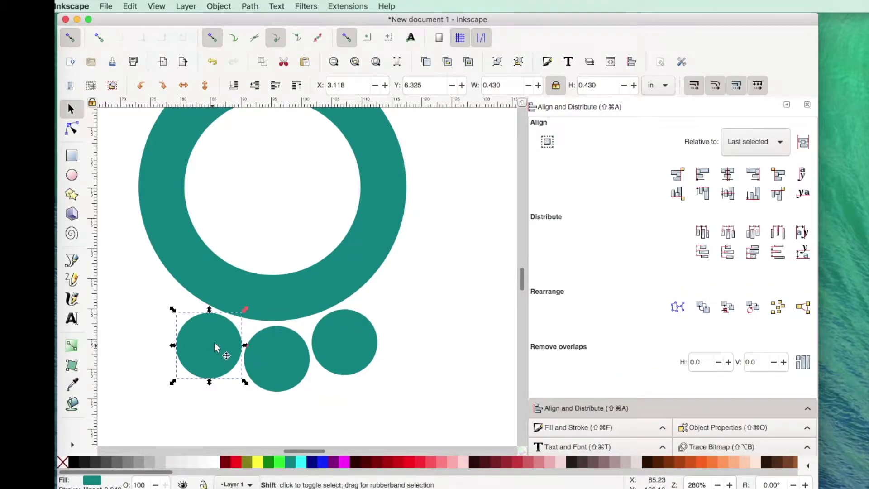
{"action": "left_click", "coordinate": [332, 329], "text": "shift"}
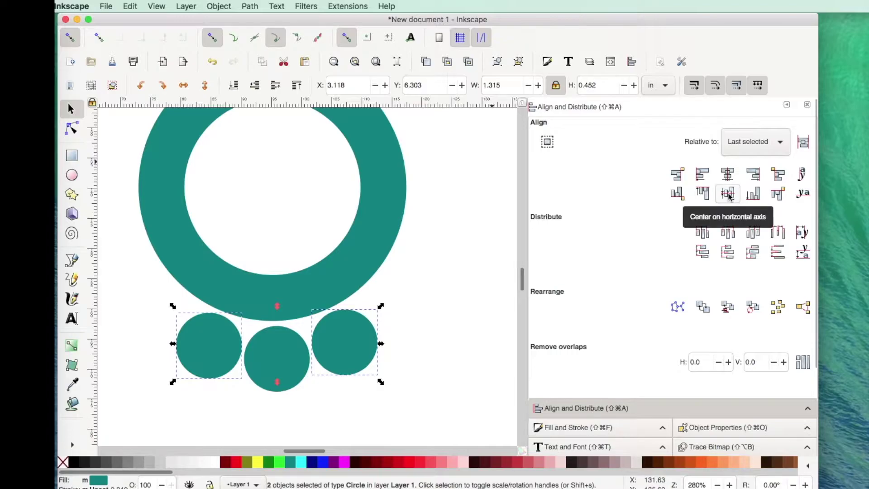
{"action": "left_click", "coordinate": [728, 194]}
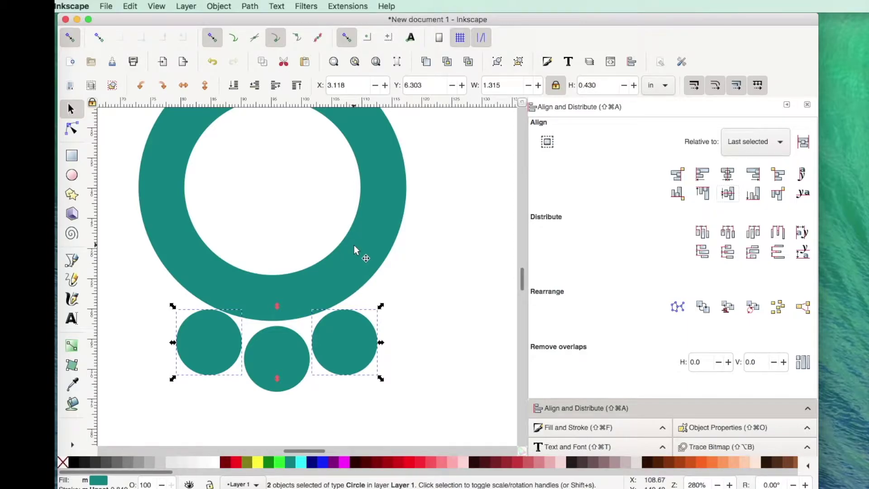
{"action": "left_click", "coordinate": [353, 405]}
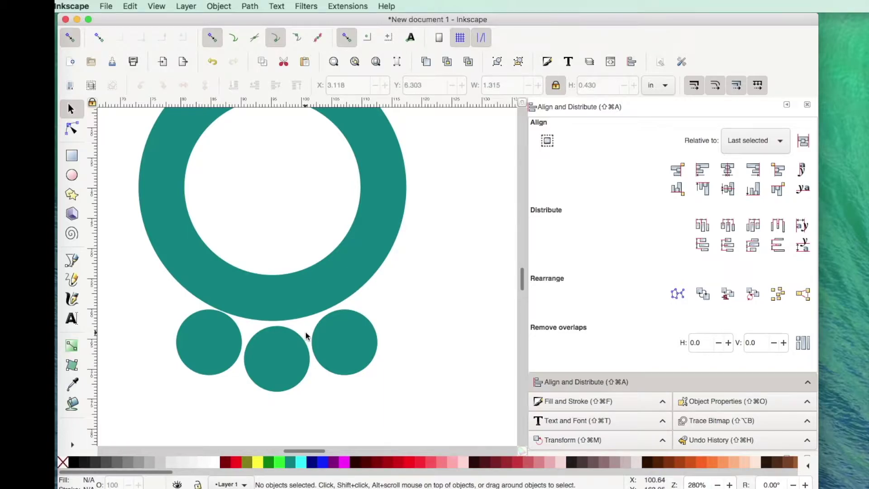
Distribute the centers of the three circles below the ring equidistantly in the horizontal direction
{"action": "left_click_drag", "start_coordinate": [160, 295], "coordinate": [407, 417]}
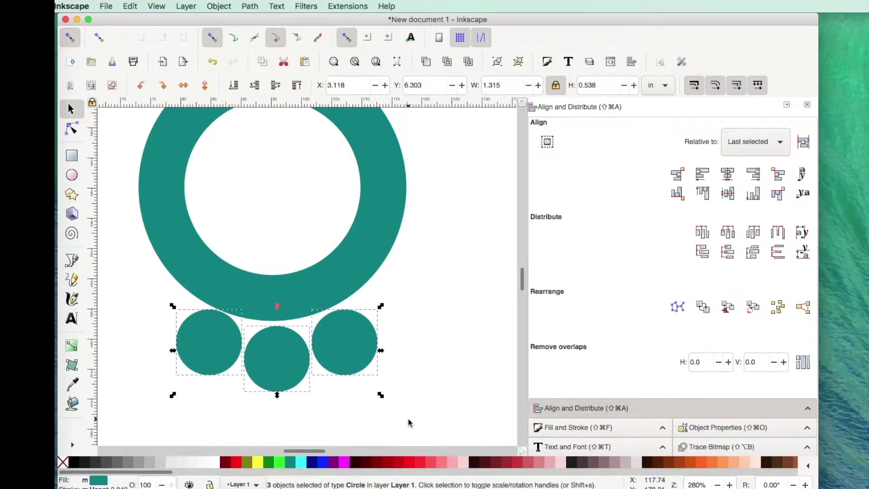
{"action": "left_click", "coordinate": [727, 233]}
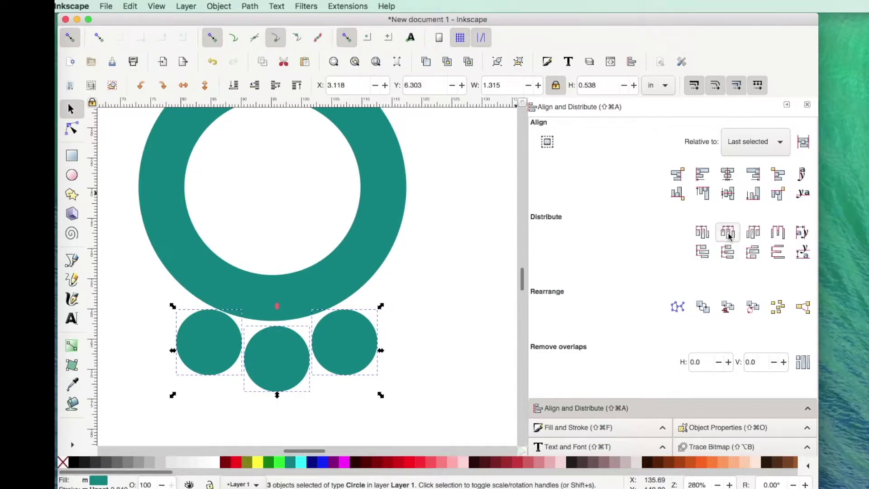
{"action": "left_click", "coordinate": [458, 394]}
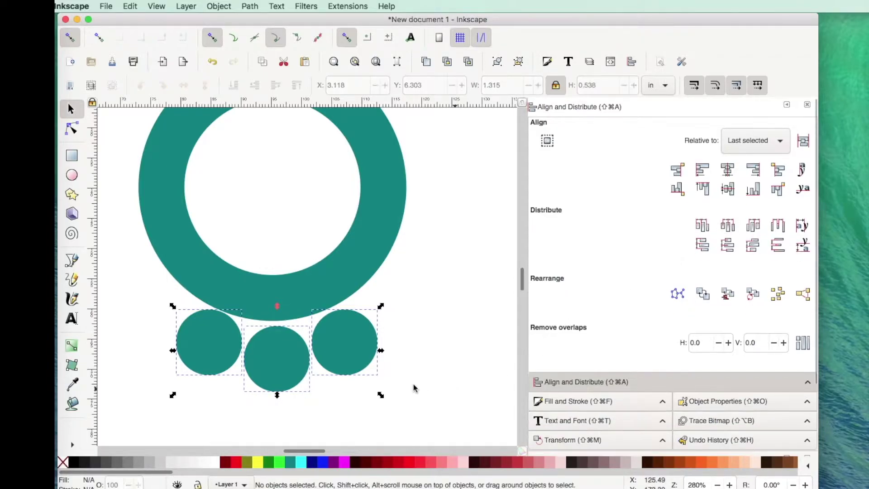
Move the right outer circle outward to about X 4.02 in and center both outer circles on the horizontal axis again
{"action": "left_click_drag", "start_coordinate": [357, 352], "coordinate": [362, 356]}
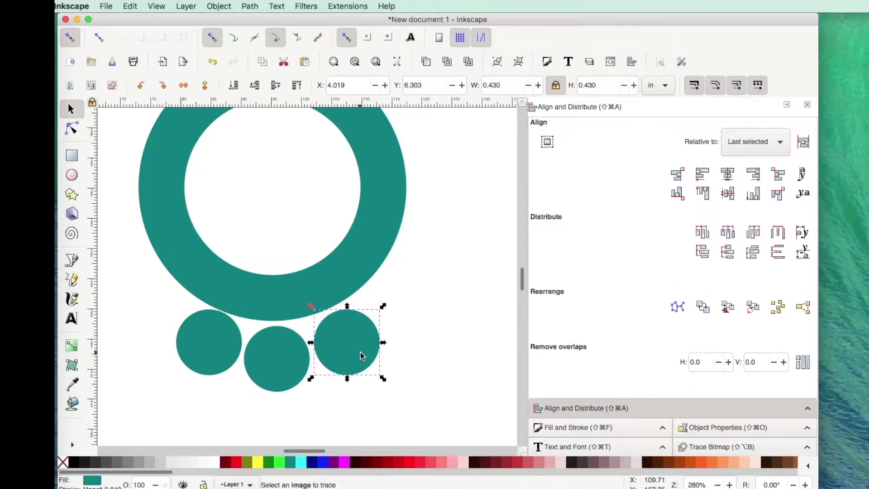
{"action": "left_click", "coordinate": [369, 402]}
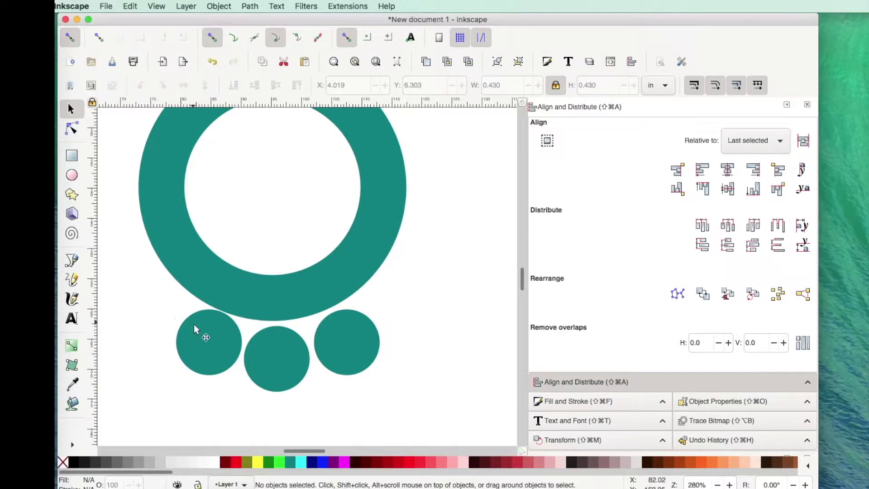
{"action": "left_click", "coordinate": [202, 337]}
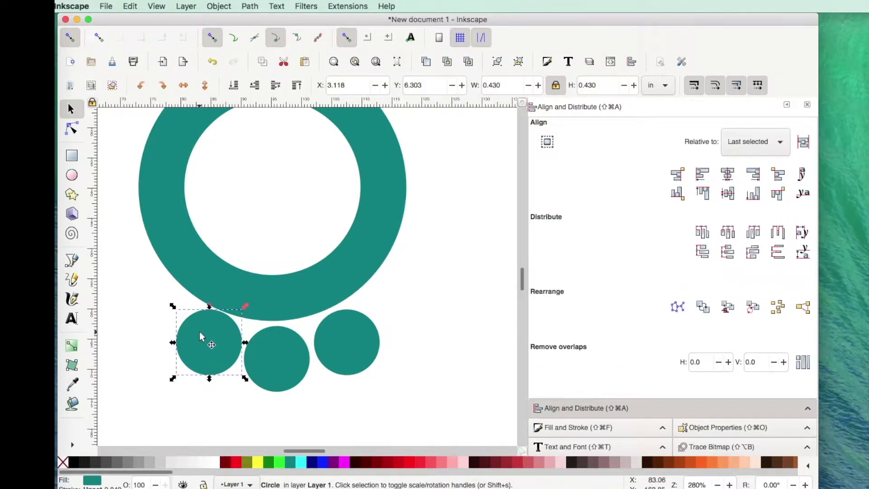
{"action": "left_click", "coordinate": [341, 339], "text": "shift"}
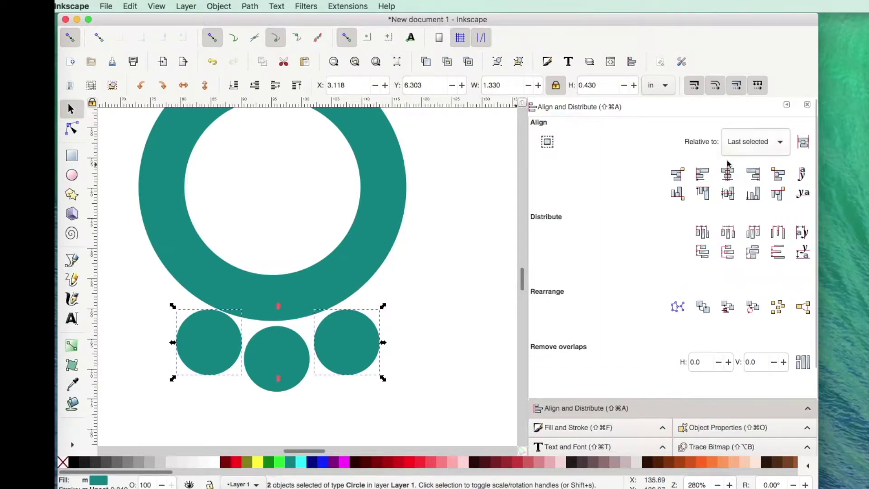
{"action": "left_click", "coordinate": [727, 193]}
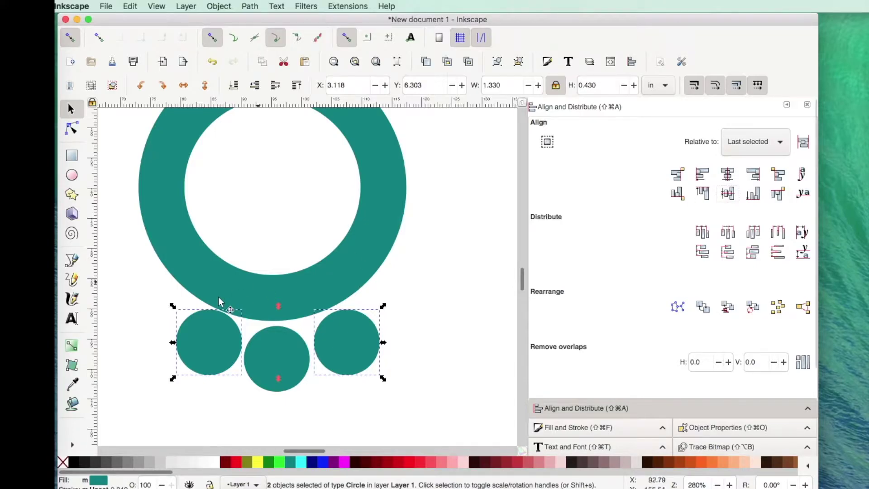
Add the middle circle to the selected outer pair and redistribute all three centers equidistantly in the horizontal direction
{"action": "left_click", "coordinate": [286, 343], "text": "shift"}
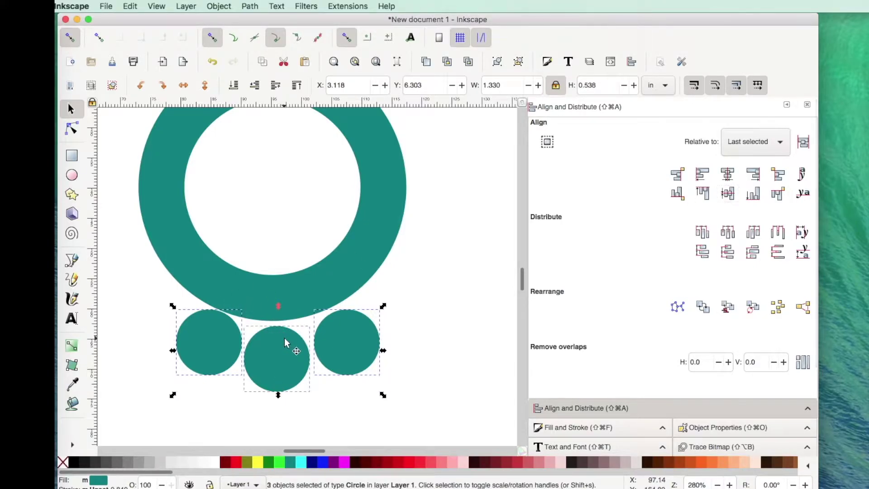
{"action": "left_click", "coordinate": [728, 233]}
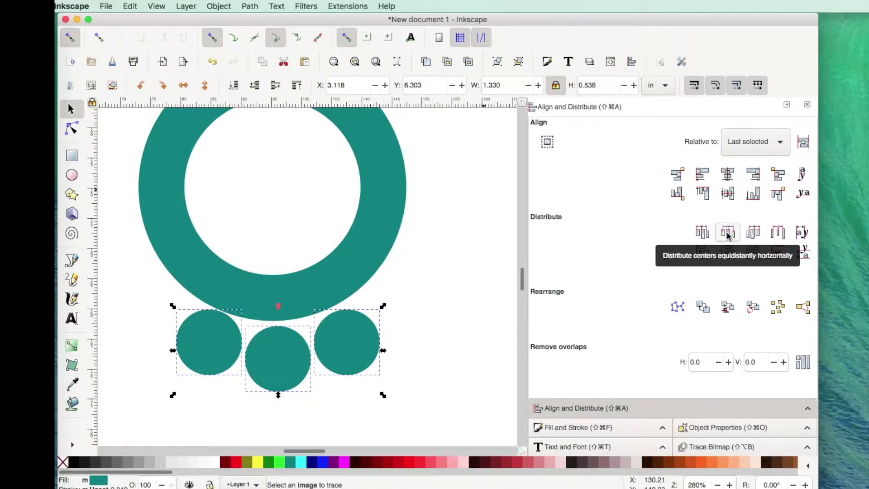
{"action": "left_click", "coordinate": [469, 392]}
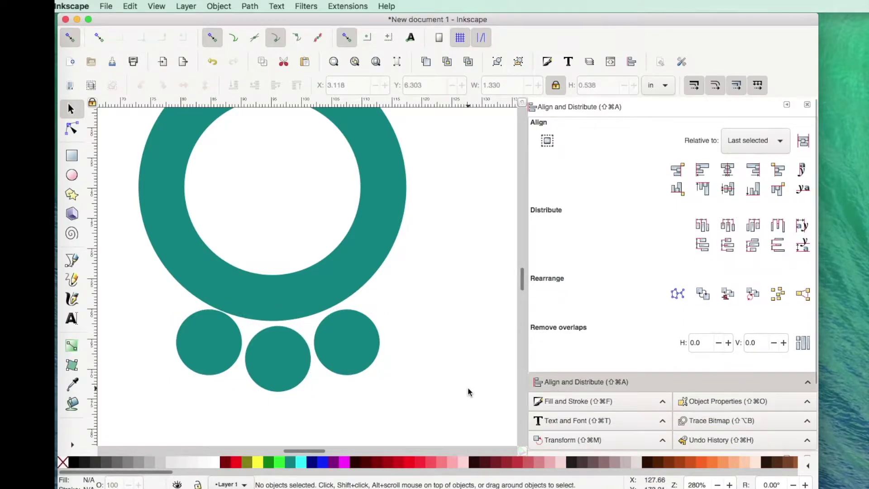
Move the ring slightly to the right, to about X 2.90 in, and deselect it
{"action": "scroll", "coordinate": [468, 388], "scroll_direction": "up", "scroll_amount": 2}
{"action": "scroll", "coordinate": [468, 388], "scroll_direction": "left", "scroll_amount": 1}
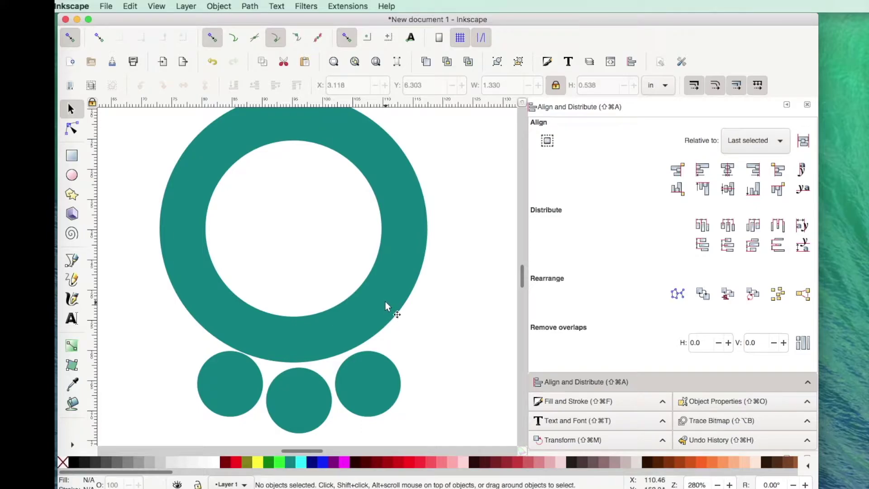
{"action": "left_click_drag", "start_coordinate": [394, 300], "coordinate": [391, 300]}
{"action": "key", "text": "Escape"}
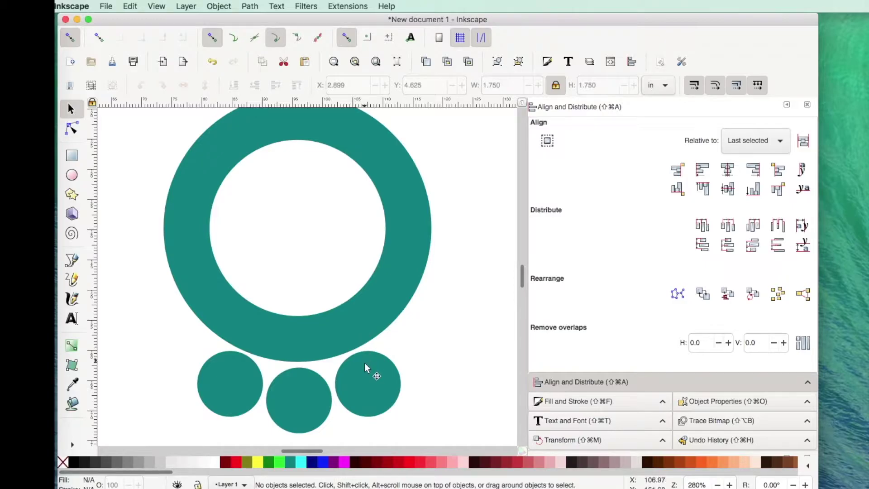
Move the two outer circles below the ring slightly inward, the right one to about X 4.007 in and the left one to about X 3.133 in
{"action": "left_click", "coordinate": [369, 390]}
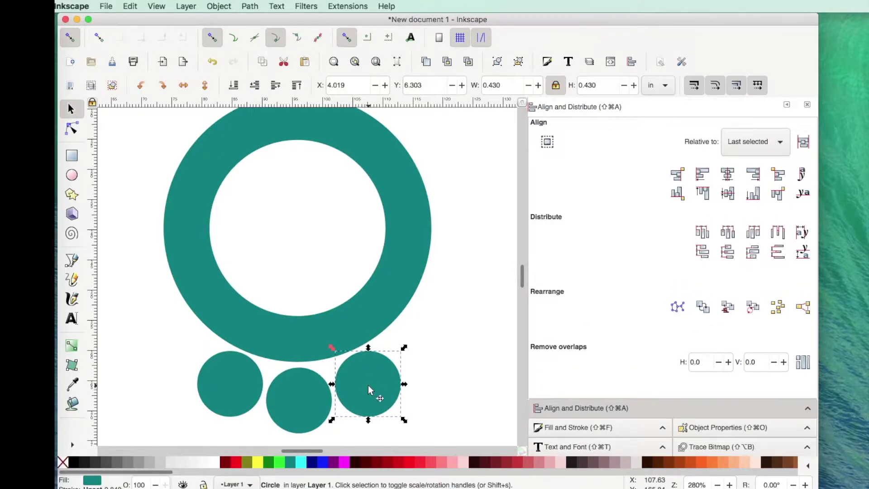
{"action": "left_click_drag", "start_coordinate": [369, 386], "coordinate": [366, 387]}
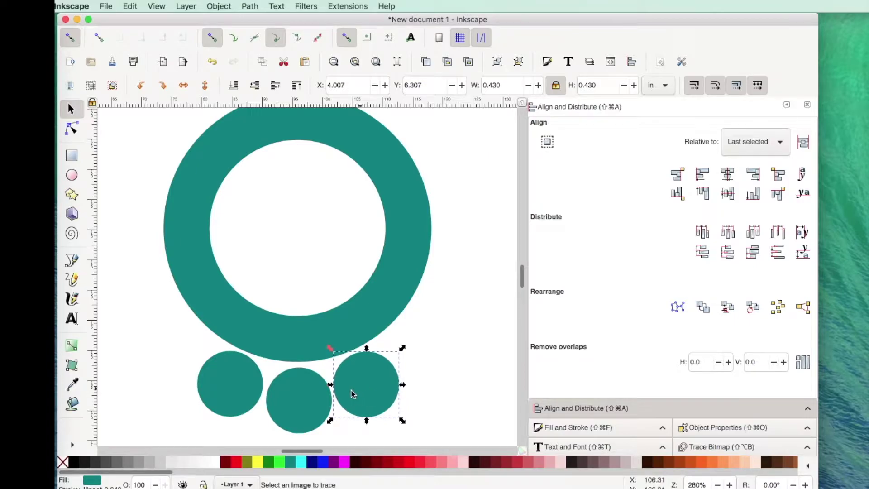
{"action": "left_click_drag", "start_coordinate": [247, 384], "coordinate": [251, 384]}
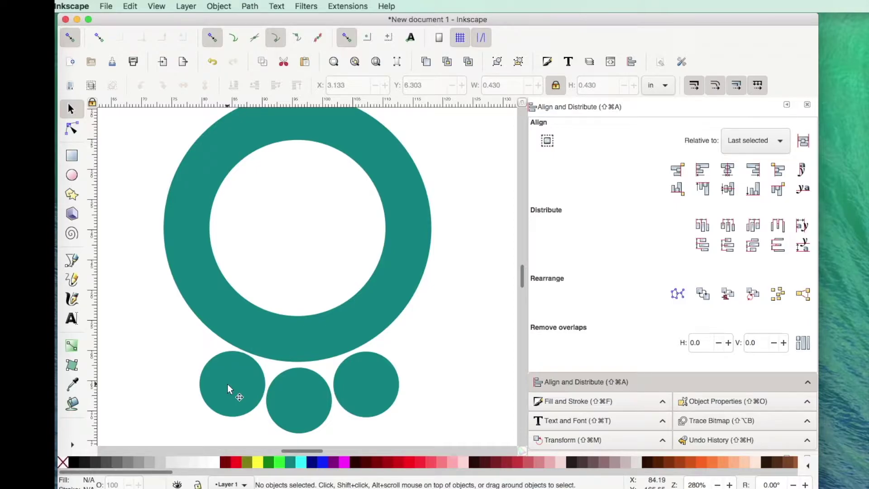
Center the two outer circles on the horizontal axis, then distribute the centers of all three lower circles equidistantly in the horizontal direction
{"action": "left_click", "coordinate": [368, 384], "text": "shift"}
{"action": "left_click", "coordinate": [727, 193]}
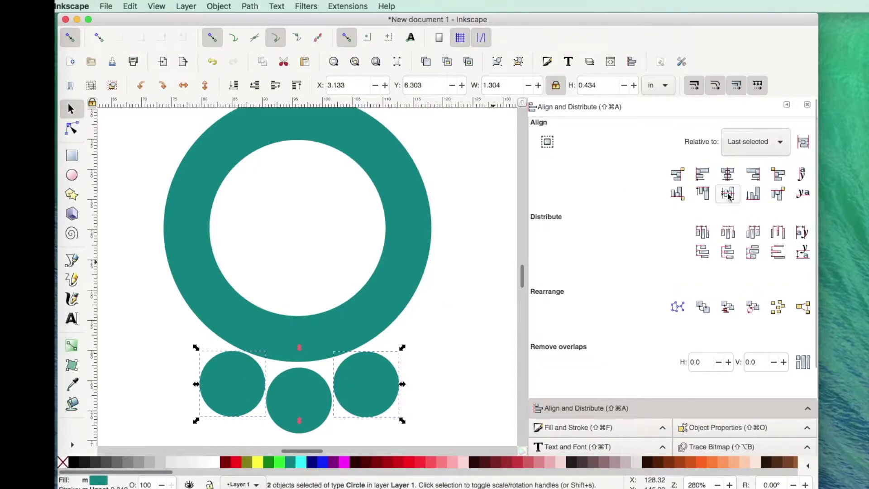
{"action": "left_click", "coordinate": [317, 401], "text": "shift"}
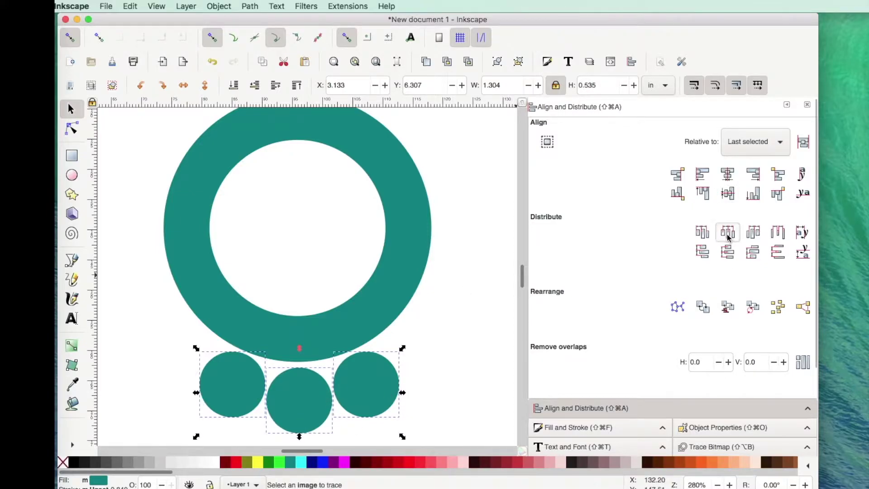
Group the three selected circles below the ring and clear the selection
{"action": "left_click", "coordinate": [219, 6]}
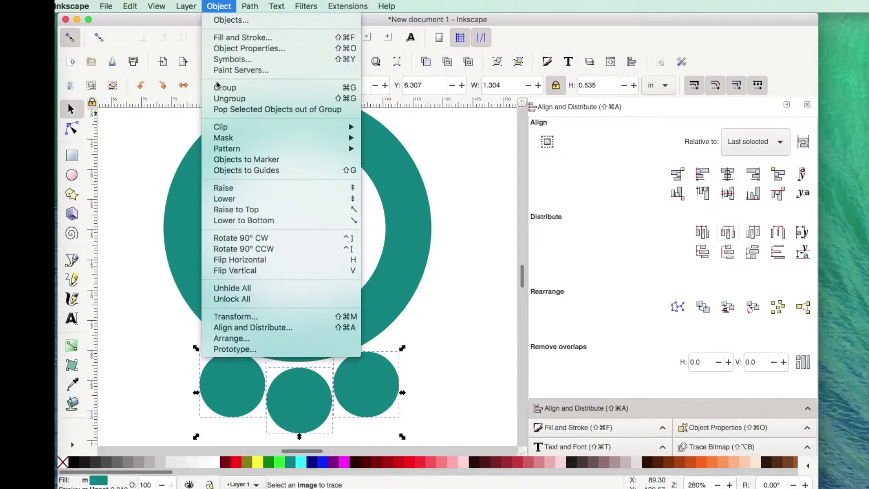
{"action": "left_click", "coordinate": [220, 89]}
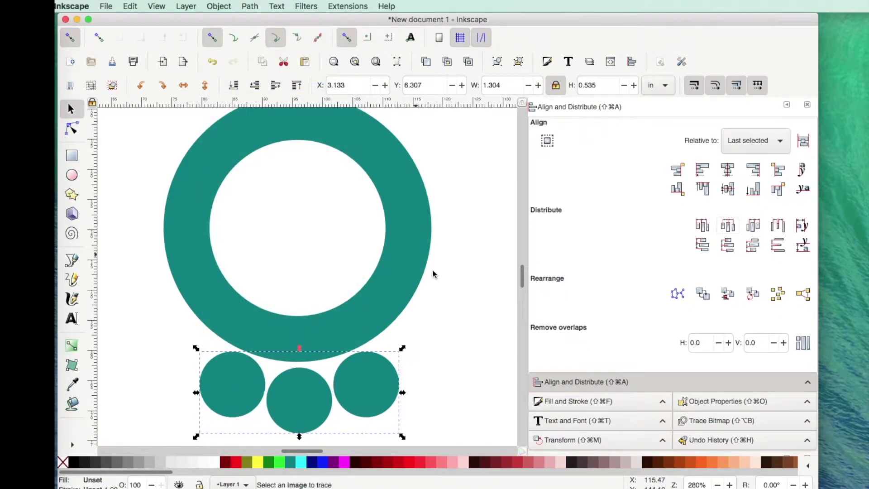
{"action": "scroll", "coordinate": [449, 295], "scroll_direction": "left", "scroll_amount": 3}
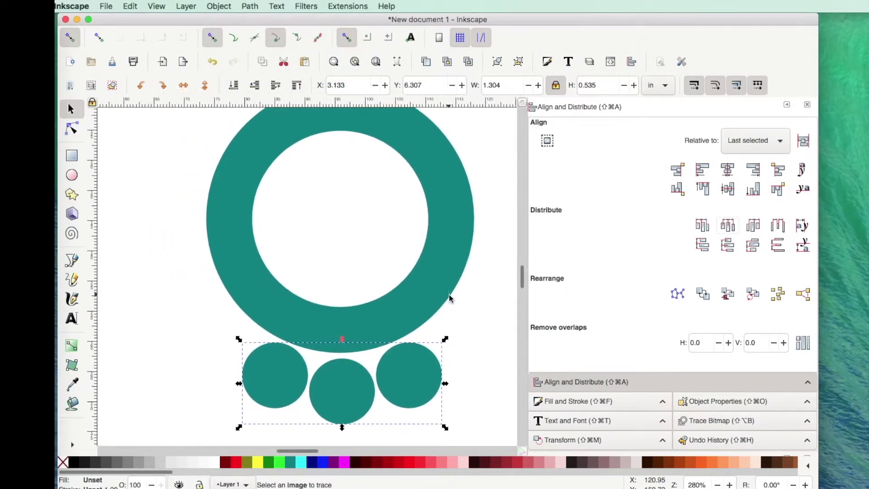
{"action": "scroll", "coordinate": [449, 296], "scroll_direction": "right", "scroll_amount": 3}
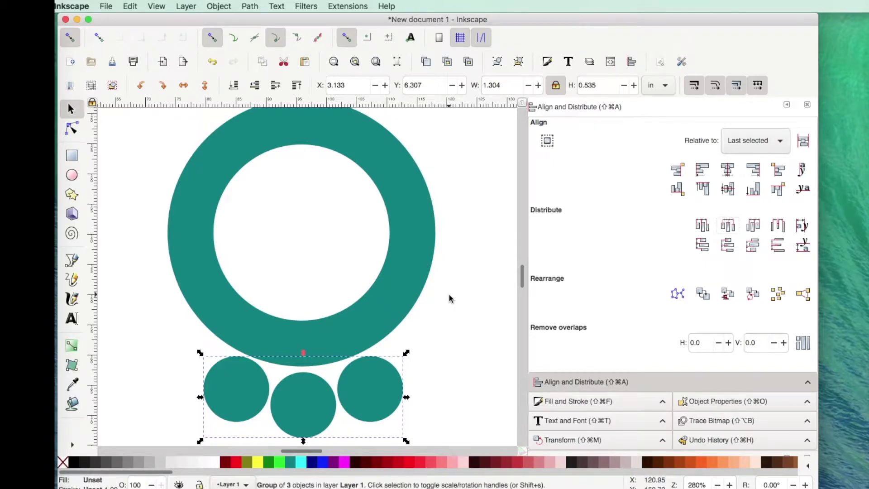
{"action": "key", "text": "minus"}
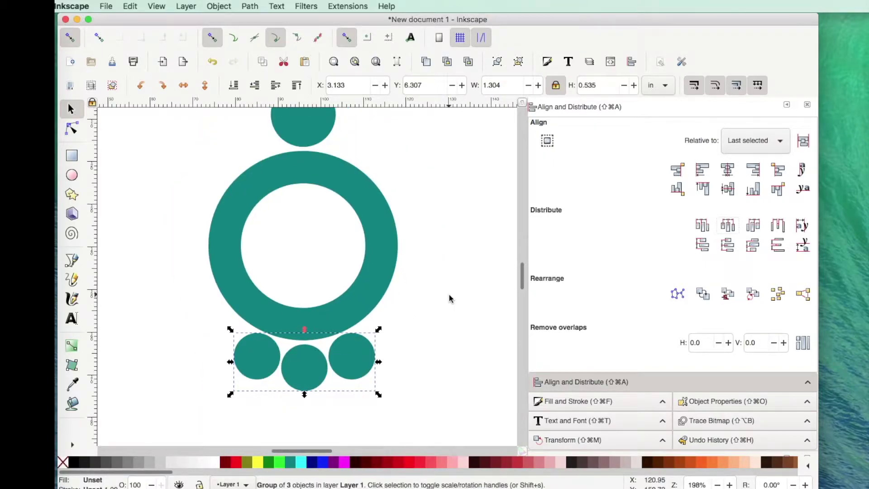
{"action": "key", "text": "minus"}
{"action": "key", "text": "plus"}
{"action": "key", "text": "Escape"}
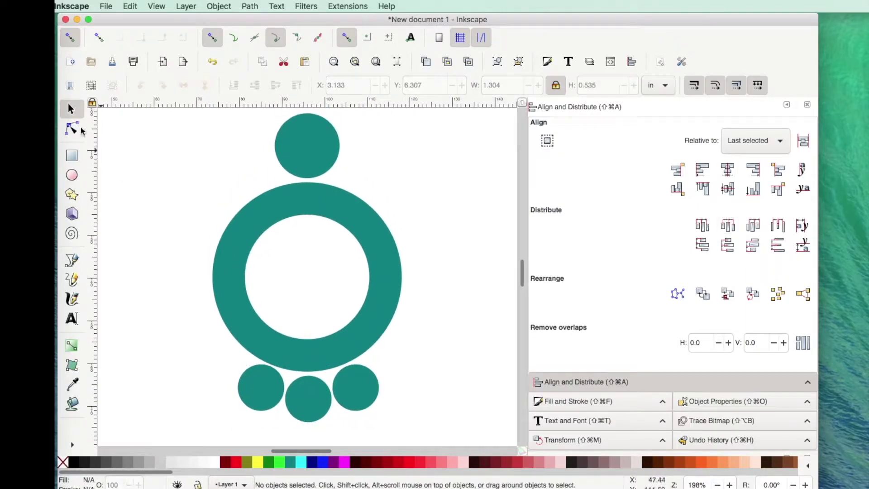
Select the top circle, the ring and the lower circle group and center them all on the vertical axis
{"action": "left_click_drag", "start_coordinate": [205, 111], "coordinate": [443, 439]}
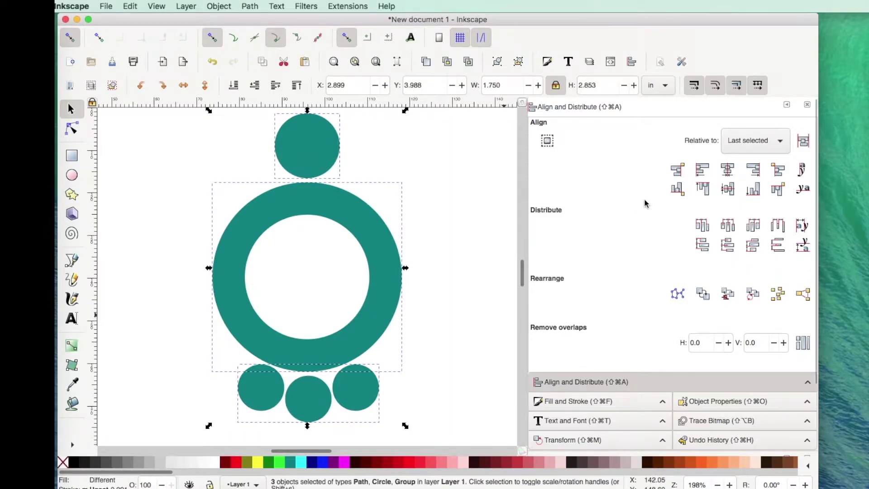
{"action": "left_click", "coordinate": [728, 172]}
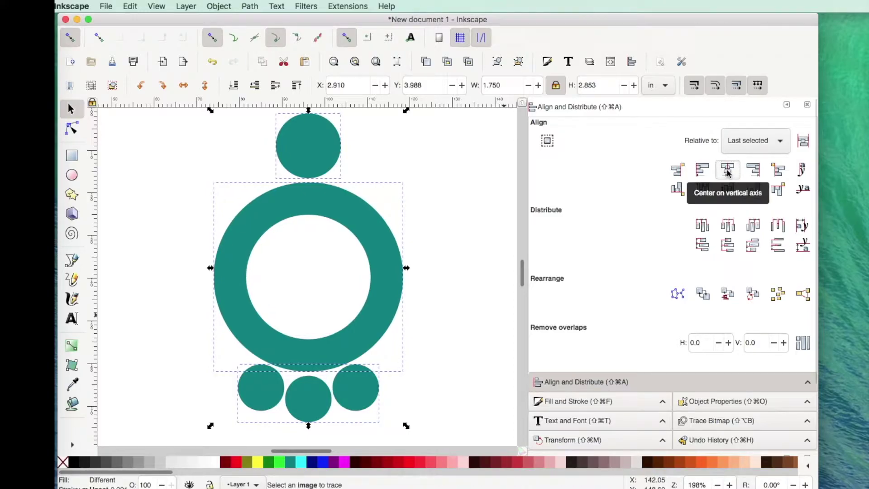
{"action": "left_click", "coordinate": [452, 351]}
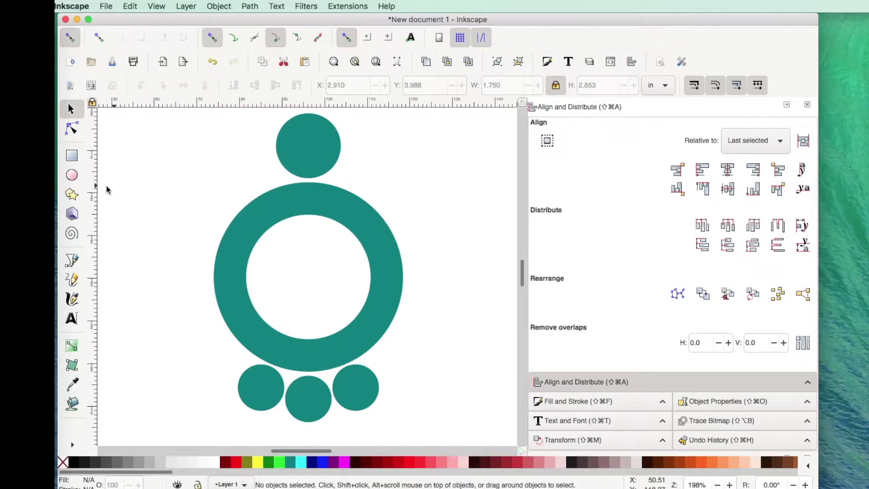
Draw a tiny ellipse about 0.126 by 0.110 in to the left of the top circle and fill it with cyan
{"action": "left_click", "coordinate": [71, 176]}
{"action": "left_click_drag", "start_coordinate": [163, 145], "coordinate": [177, 156]}
{"action": "key", "text": "Escape"}
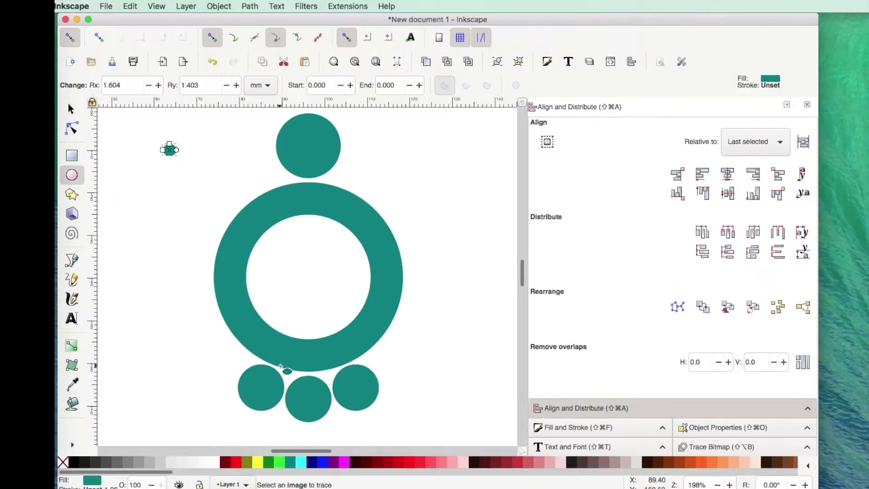
{"action": "left_click", "coordinate": [301, 464]}
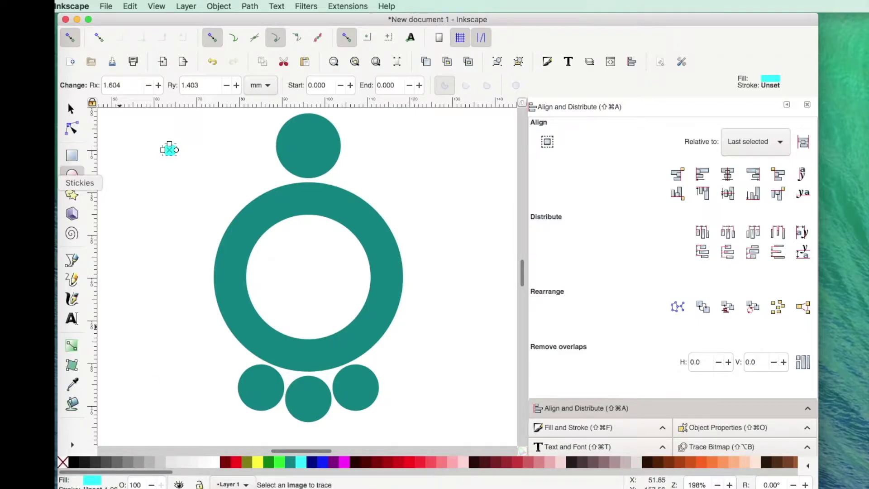
{"action": "left_click", "coordinate": [70, 109]}
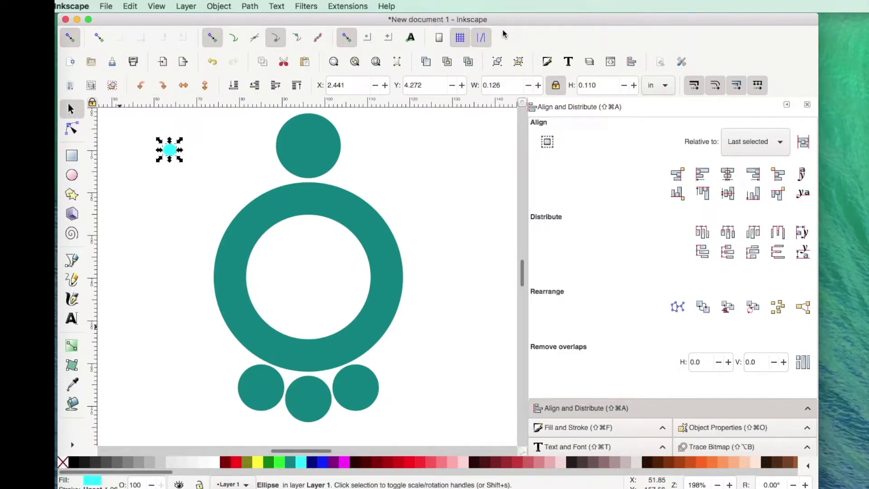
Unlock the proportions of the cyan ellipse and set its width and height to 0.06 in
{"action": "left_click", "coordinate": [556, 85]}
{"action": "left_click", "coordinate": [507, 86]}
{"action": "key", "text": "BackSpace"}
{"action": "key", "text": "BackSpace"}
{"action": "key", "text": "BackSpace"}
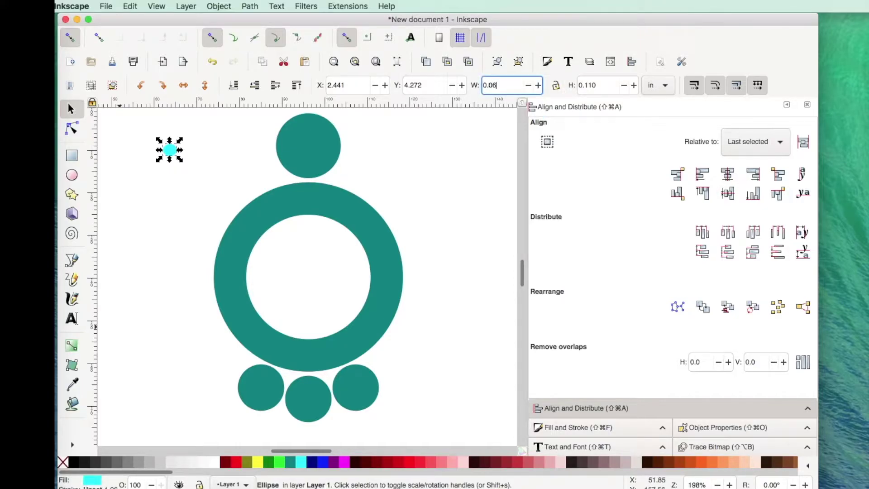
{"action": "type", "text": "06"}
{"action": "key", "text": "Tab"}
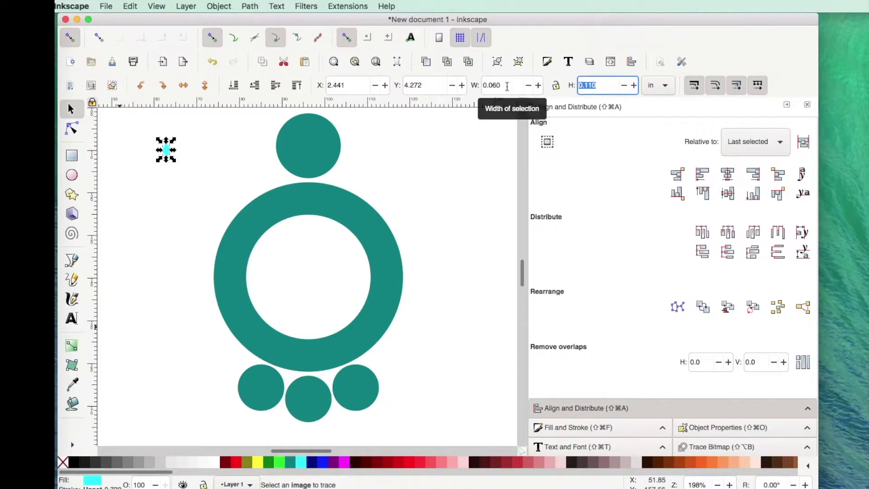
{"action": "key", "text": "BackSpace"}
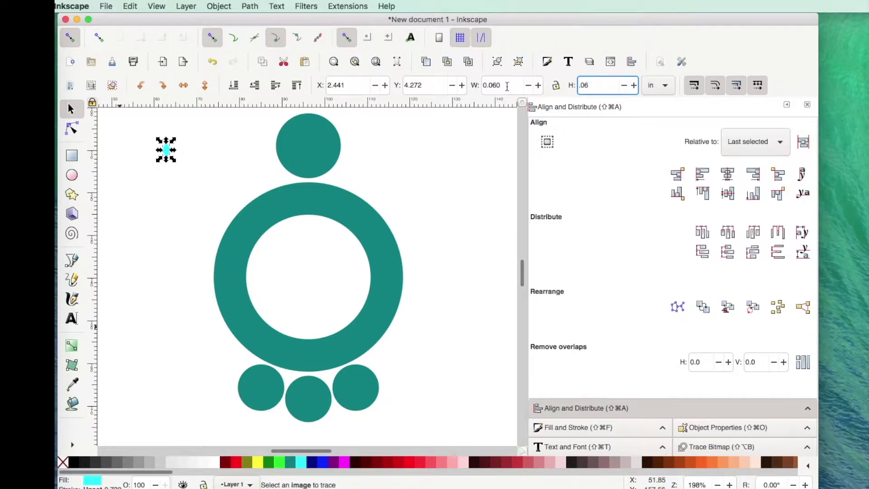
{"action": "key", "text": "Return"}
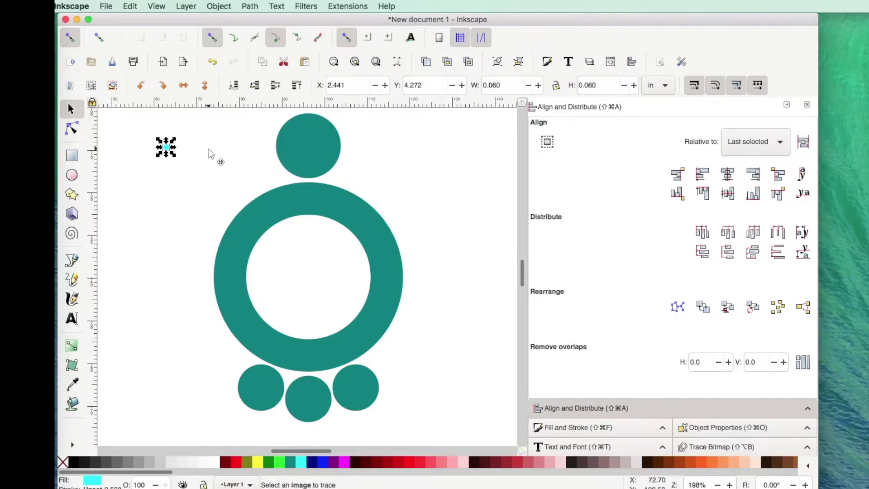
Duplicate the cyan dot and place the copy to its right at about X 2.832 in, Y 4.284 in
{"action": "left_click_drag", "start_coordinate": [209, 153], "coordinate": [209, 151]}
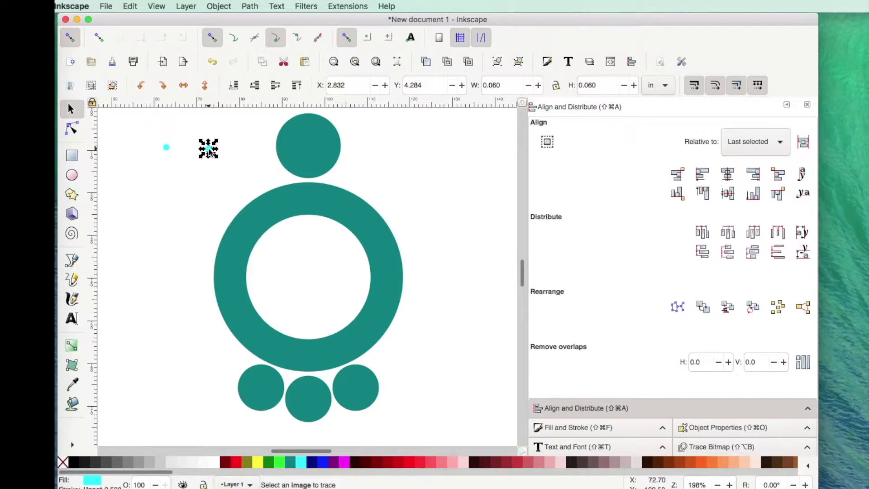
{"action": "left_click_drag", "start_coordinate": [209, 153], "coordinate": [252, 150]}
{"action": "left_click", "coordinate": [208, 149]}
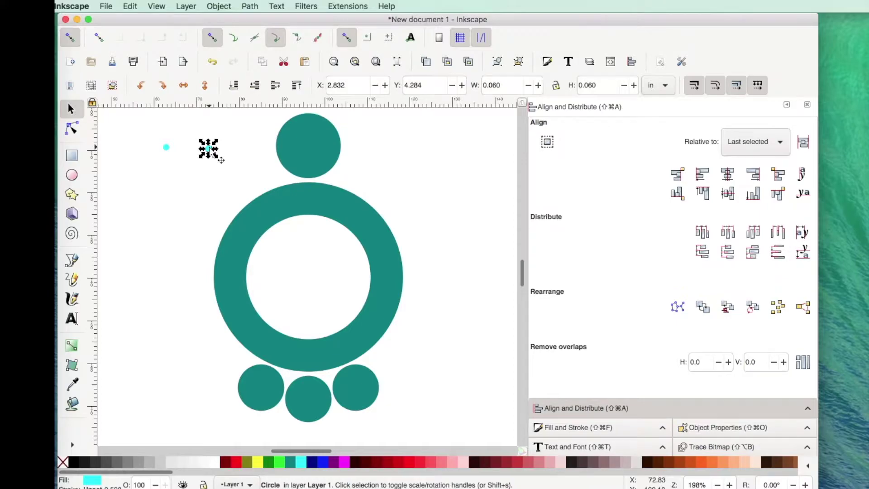
Move the copied dot just inside the top circle's upper edge and center both on the vertical axis
{"action": "left_click_drag", "start_coordinate": [211, 154], "coordinate": [308, 119]}
{"action": "scroll", "coordinate": [392, 168], "scroll_direction": "up", "scroll_amount": 2}
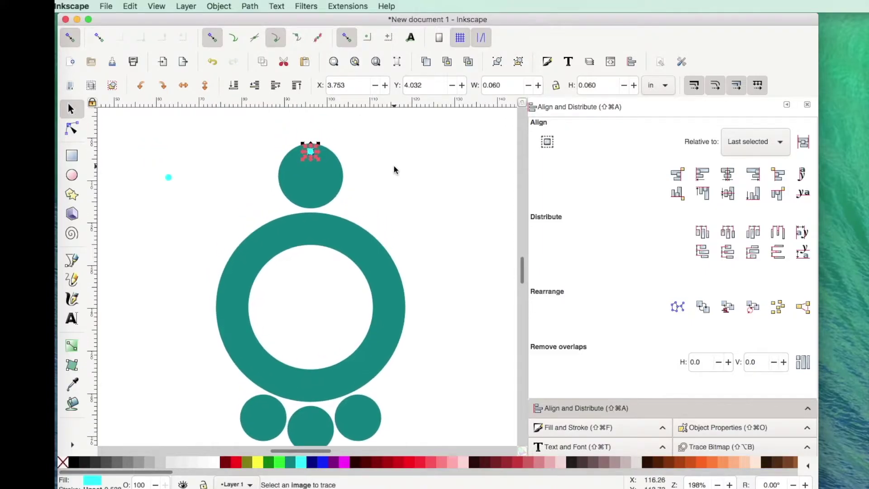
{"action": "left_click", "coordinate": [352, 142]}
{"action": "left_click_drag", "start_coordinate": [268, 132], "coordinate": [360, 209]}
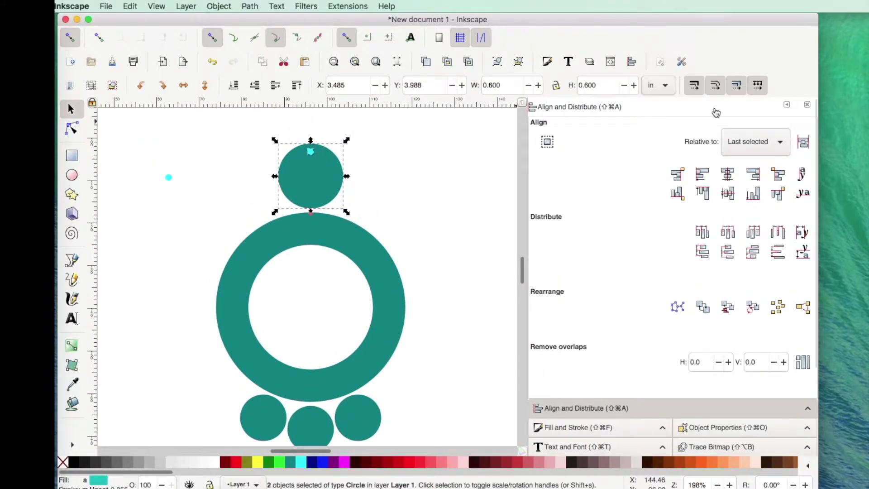
{"action": "left_click", "coordinate": [729, 178]}
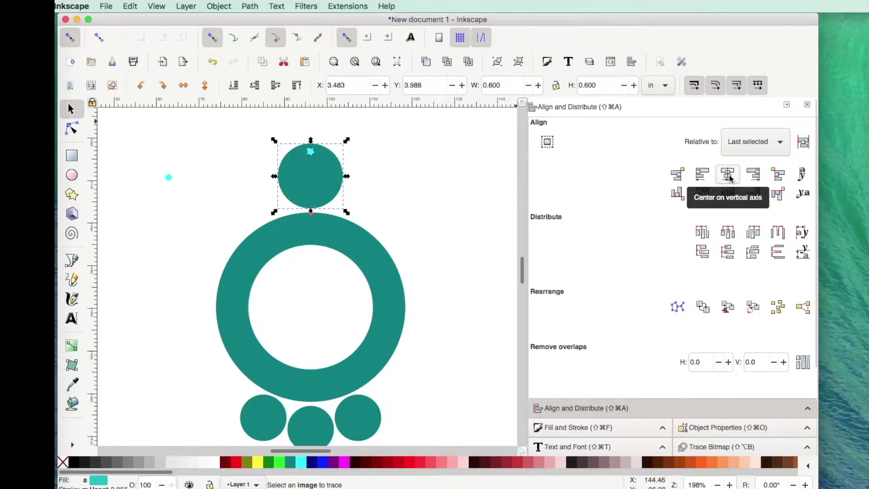
Try cutting the dot out of the top circle with Difference, then undo the cut, the centering and the dot's move
{"action": "left_click", "coordinate": [249, 6]}
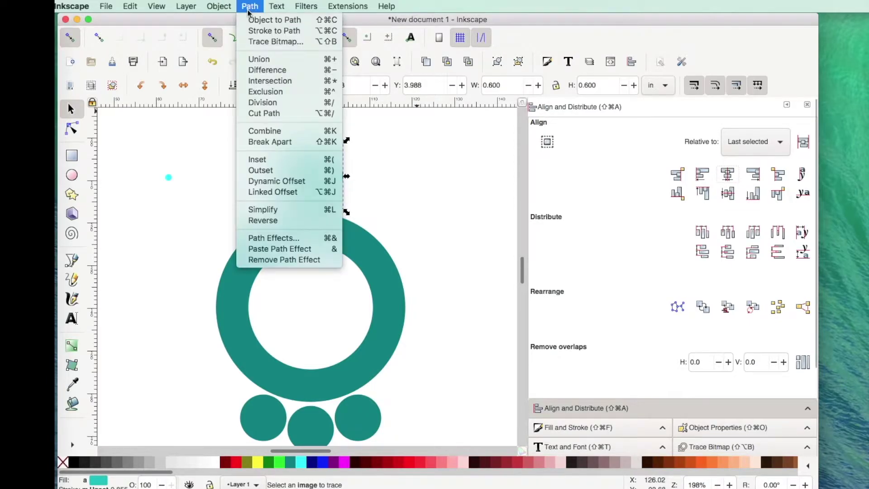
{"action": "left_click", "coordinate": [262, 70]}
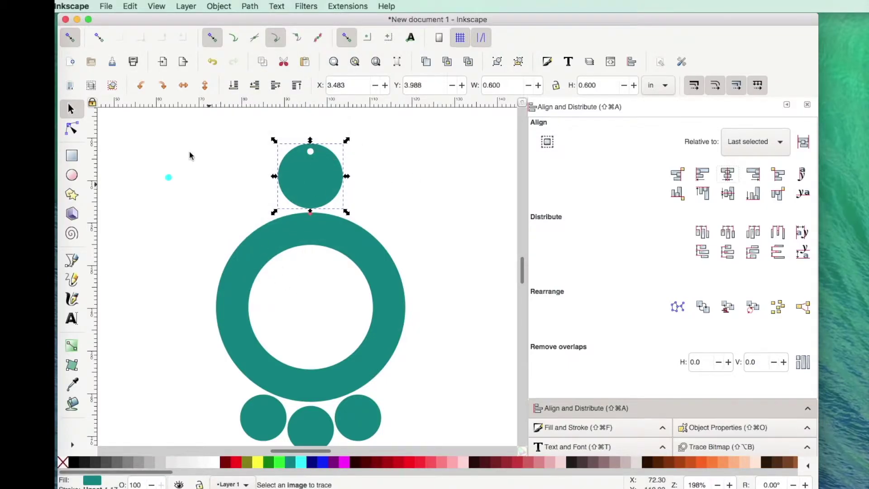
{"action": "left_click", "coordinate": [212, 61]}
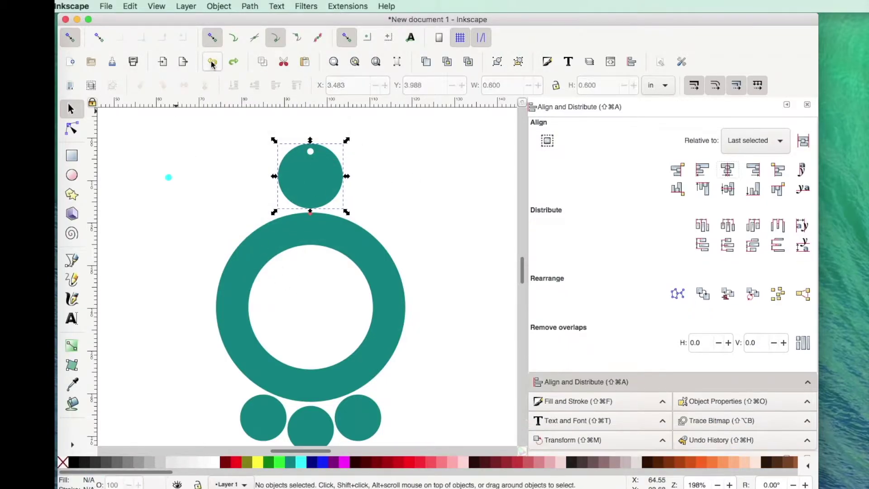
{"action": "left_click", "coordinate": [212, 62]}
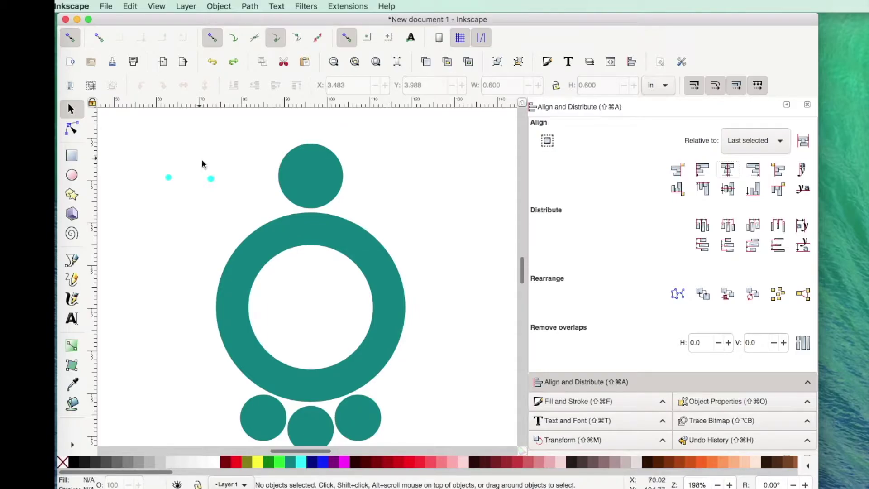
Place the copied dot just inside the top circle's upper edge and a duplicate of the original dot near its lower edge at about X 3.758 in, Y 4.474 in
{"action": "scroll", "coordinate": [206, 216], "scroll_direction": "down", "scroll_amount": 2}
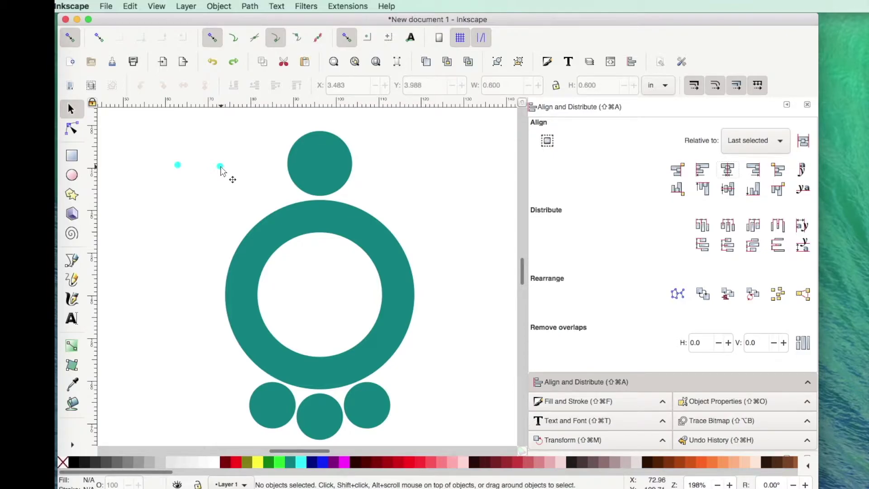
{"action": "left_click_drag", "start_coordinate": [221, 166], "coordinate": [324, 137]}
{"action": "left_click", "coordinate": [178, 165]}
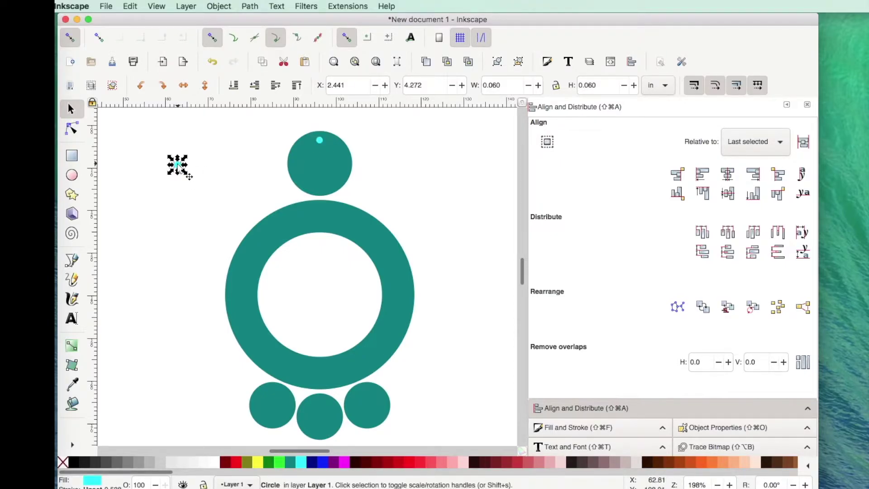
{"action": "key", "text": "ctrl+d"}
{"action": "left_click_drag", "start_coordinate": [179, 166], "coordinate": [323, 189]}
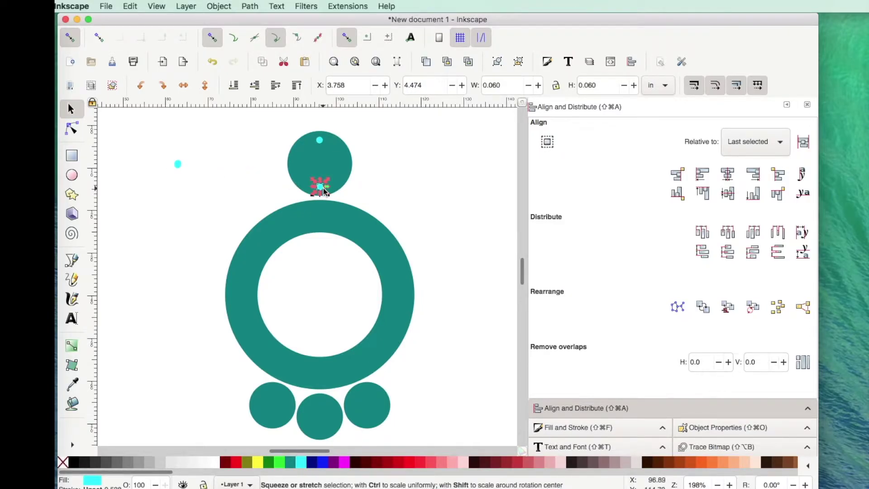
Nudge the top circle's upper dot slightly upward, then center the circle and its two dots on the vertical axis
{"action": "left_click", "coordinate": [321, 138]}
{"action": "left_click", "coordinate": [282, 127]}
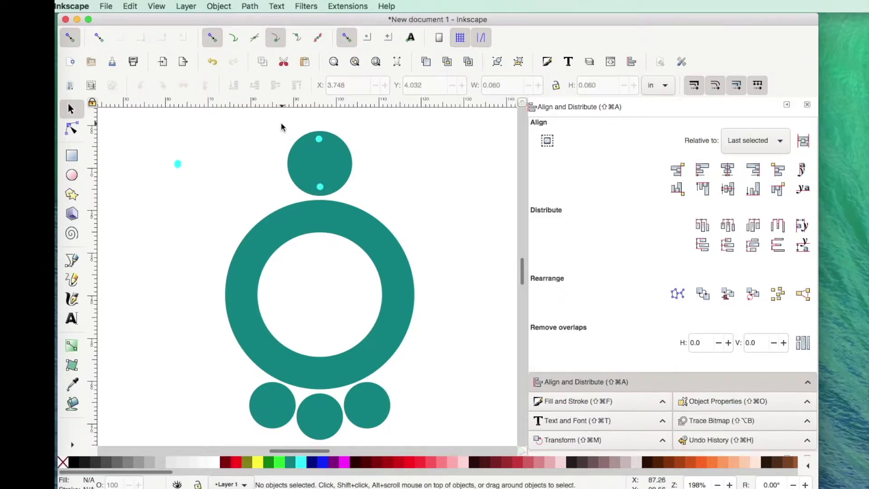
{"action": "left_click_drag", "start_coordinate": [275, 126], "coordinate": [366, 199]}
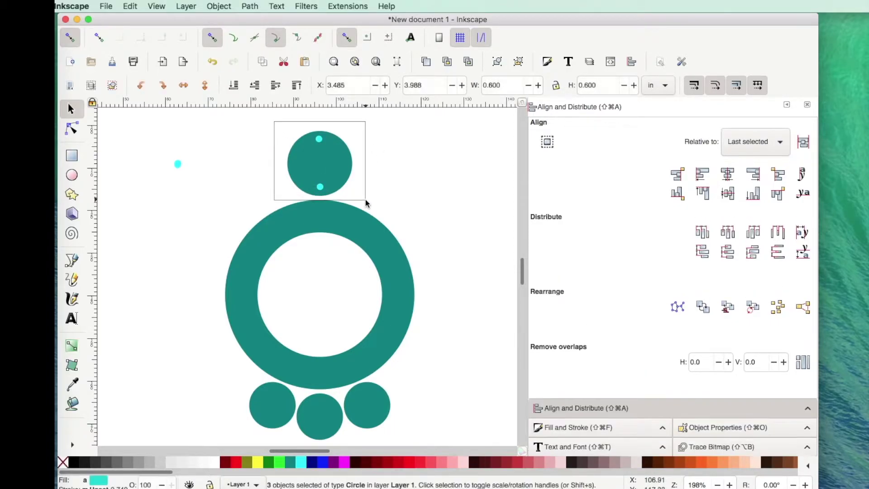
{"action": "left_click", "coordinate": [728, 175]}
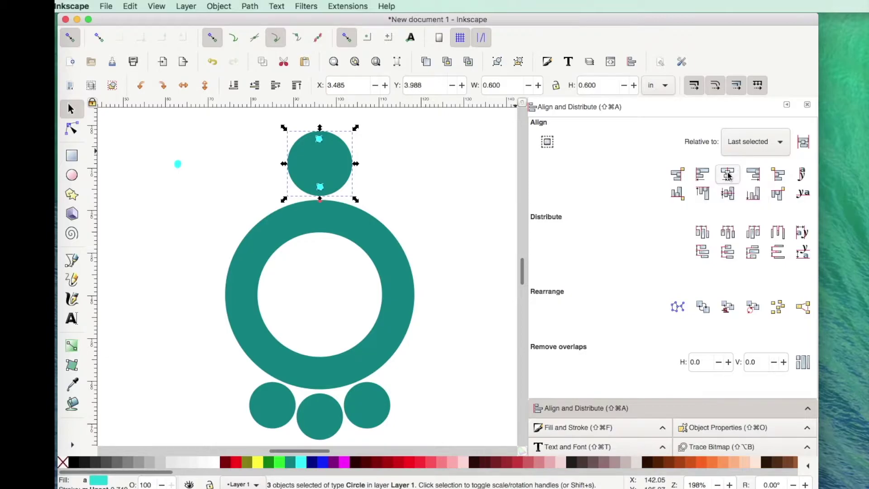
{"action": "left_click", "coordinate": [236, 200]}
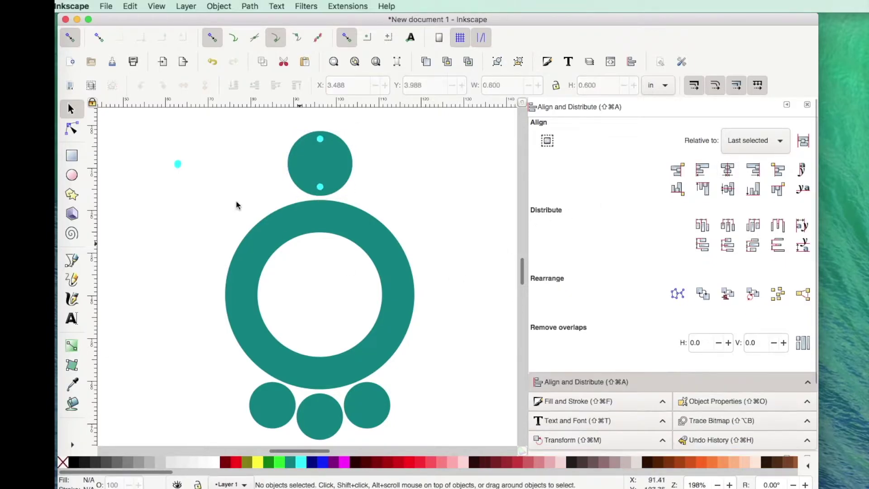
Place dot copies near the ring's upper and lower outer edges and center both with the ring on the vertical axis
{"action": "left_click_drag", "start_coordinate": [180, 169], "coordinate": [322, 211]}
{"action": "left_click_drag", "start_coordinate": [180, 166], "coordinate": [320, 384]}
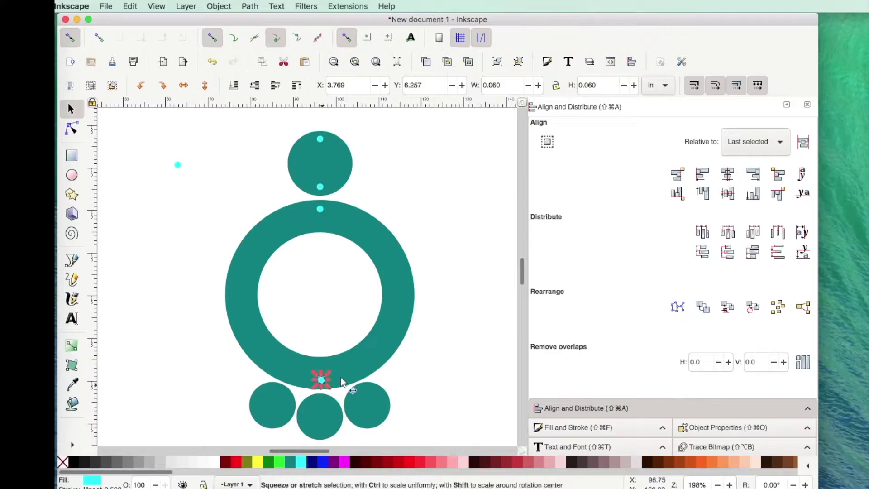
{"action": "left_click", "coordinate": [423, 353]}
{"action": "left_click_drag", "start_coordinate": [200, 198], "coordinate": [441, 395]}
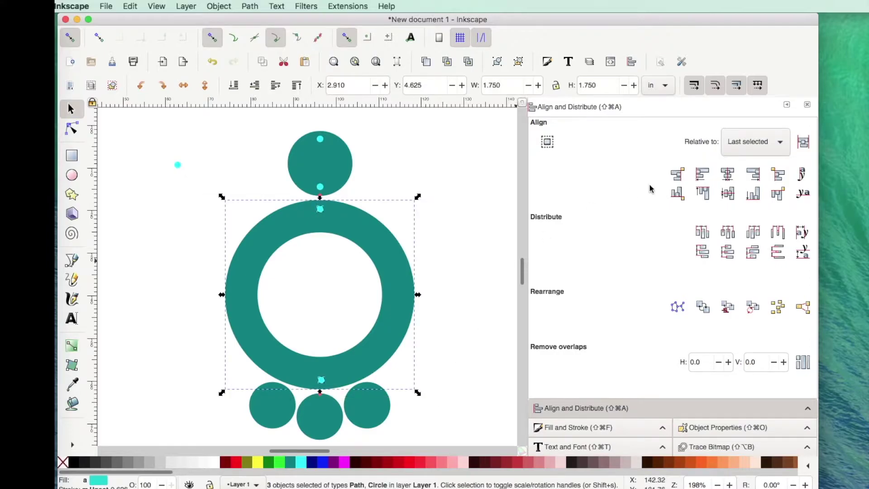
{"action": "left_click", "coordinate": [727, 175]}
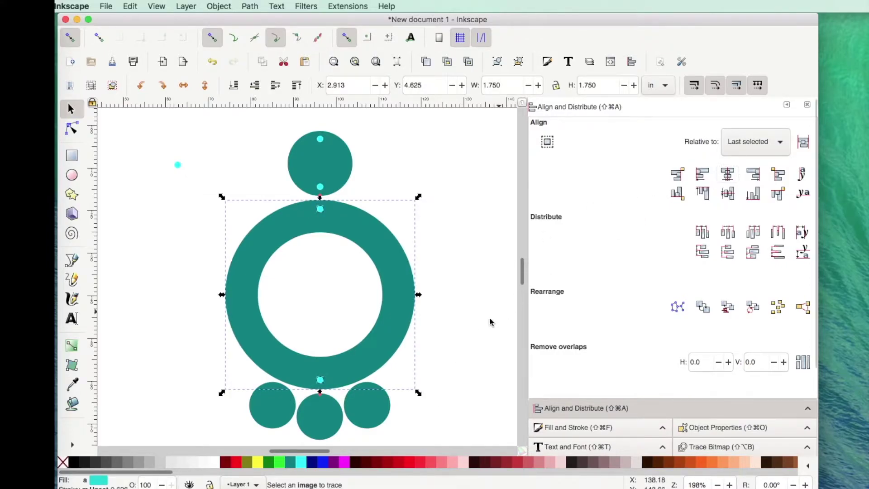
{"action": "left_click", "coordinate": [471, 330]}
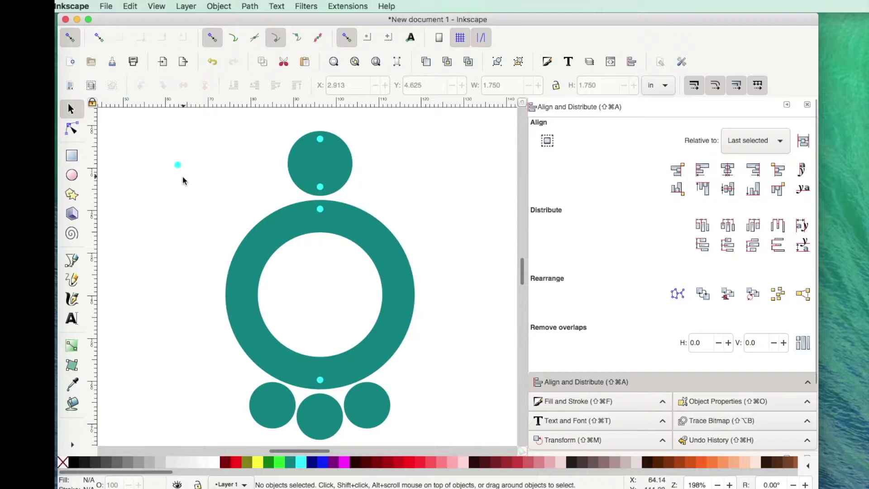
Move the spare dot to about X 2.478, Y 6.166 in and place copies in the ring above the left and right small circles
{"action": "left_click_drag", "start_coordinate": [186, 176], "coordinate": [184, 376]}
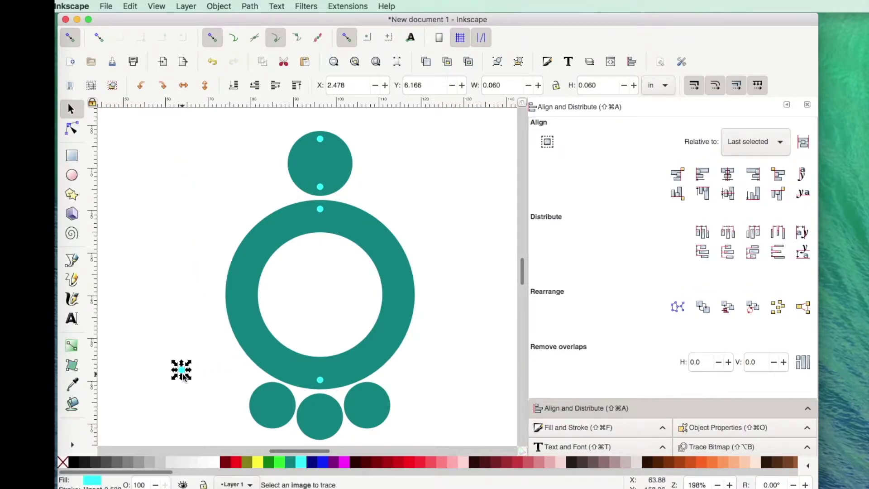
{"action": "left_click_drag", "start_coordinate": [183, 376], "coordinate": [278, 370]}
{"action": "left_click_drag", "start_coordinate": [184, 371], "coordinate": [365, 367]}
{"action": "left_click", "coordinate": [423, 376]}
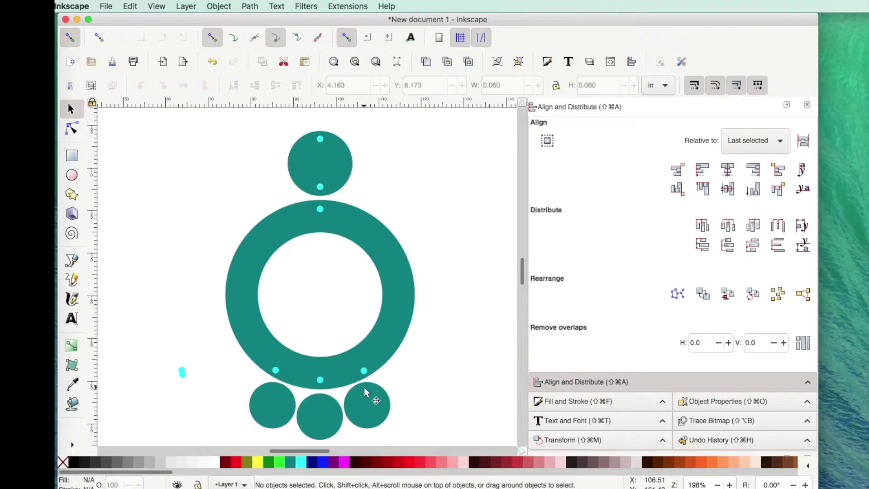
Reposition the ring's lower-right dot to about X 4.168, Y 6.147 in and its lower-left dot to about X 3.342, Y 6.157 in
{"action": "left_click_drag", "start_coordinate": [363, 370], "coordinate": [353, 374]}
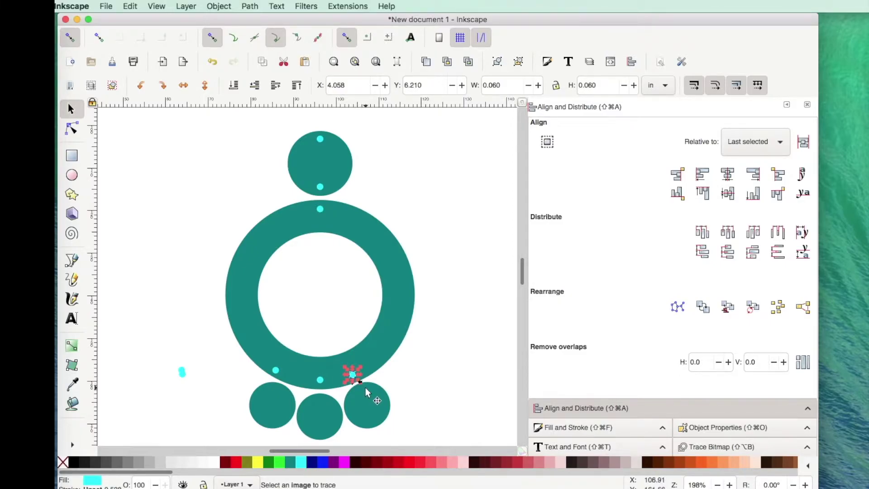
{"action": "key", "text": "Escape"}
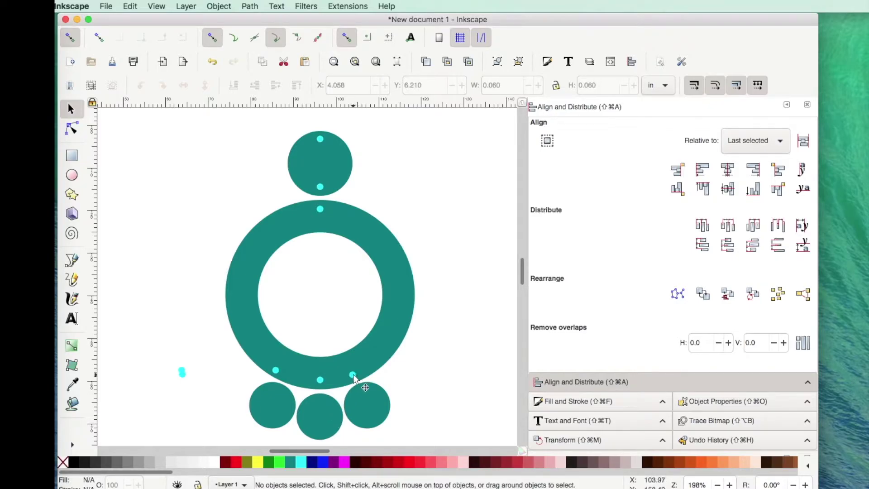
{"action": "left_click_drag", "start_coordinate": [361, 371], "coordinate": [368, 368]}
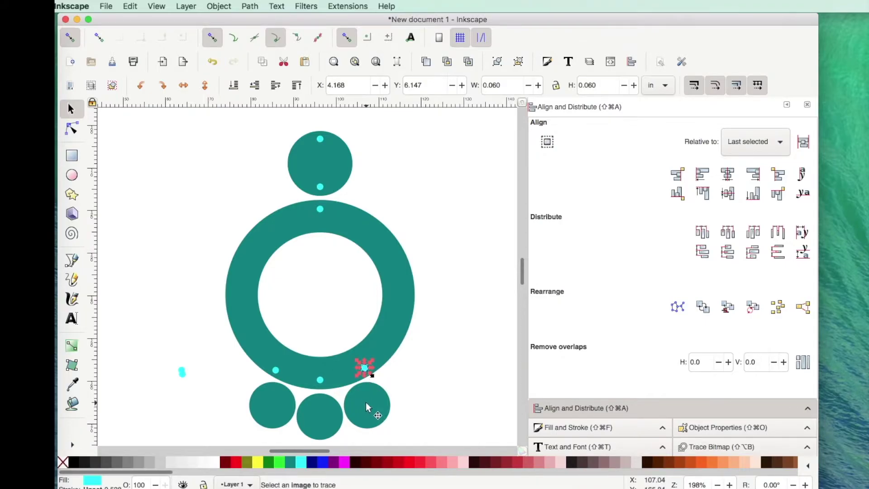
{"action": "left_click_drag", "start_coordinate": [275, 365], "coordinate": [276, 367]}
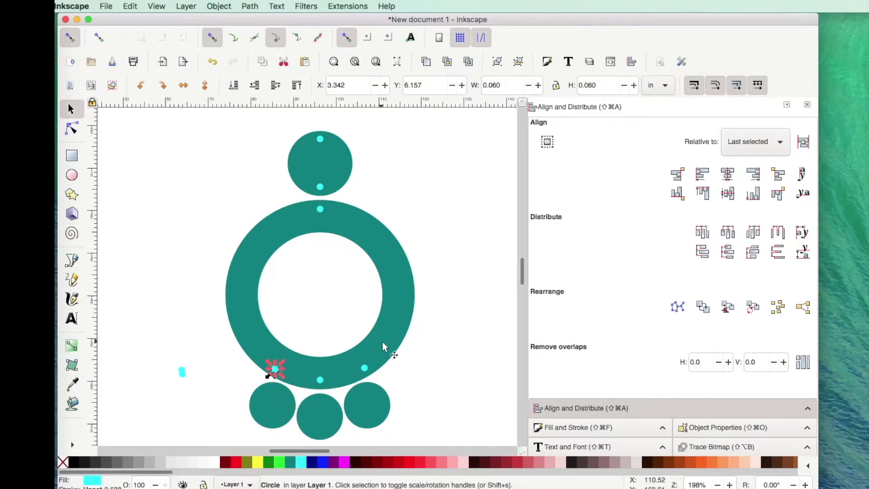
{"action": "left_click", "coordinate": [437, 349]}
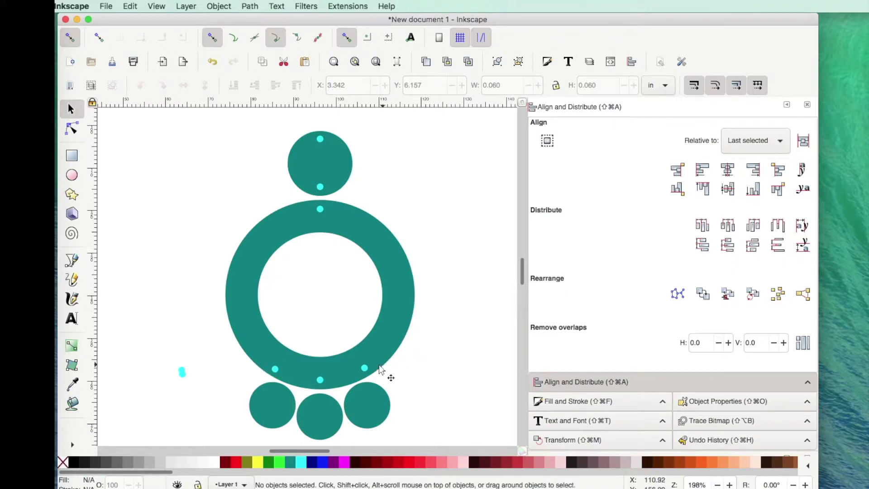
Align the ring's lower-left and lower-right dots on a horizontal axis and distribute all three lower dots' centers evenly across
{"action": "left_click", "coordinate": [275, 370]}
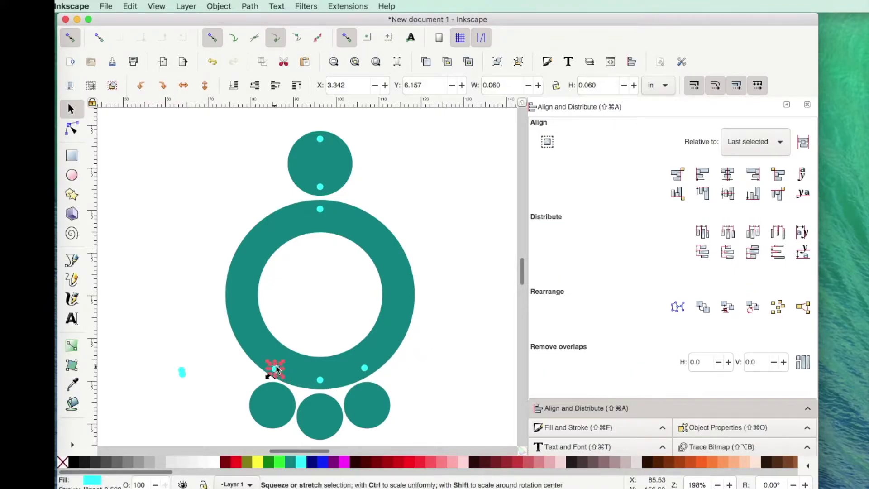
{"action": "left_click", "coordinate": [366, 368], "text": "shift"}
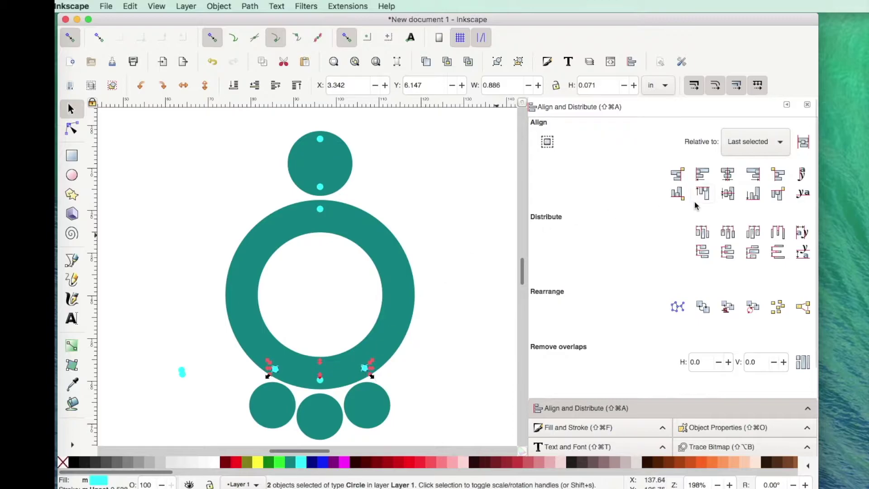
{"action": "left_click", "coordinate": [728, 194]}
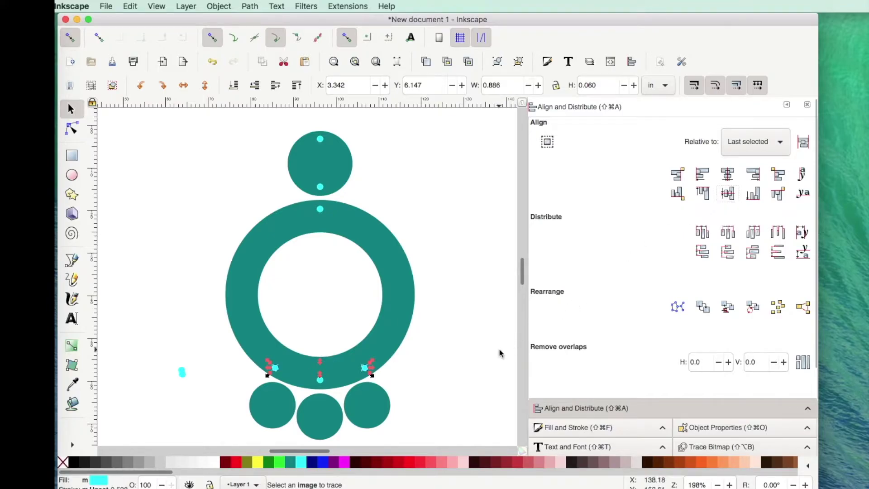
{"action": "left_click", "coordinate": [319, 382], "text": "shift"}
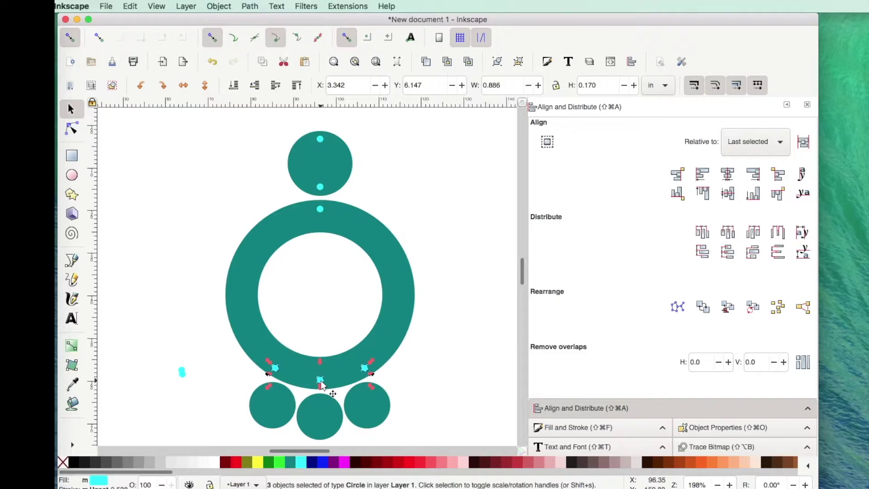
{"action": "left_click", "coordinate": [729, 234]}
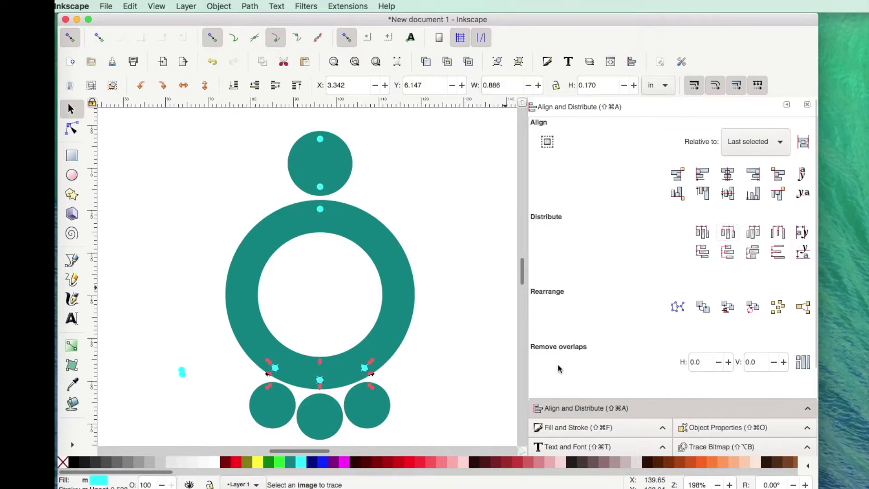
{"action": "left_click", "coordinate": [480, 389]}
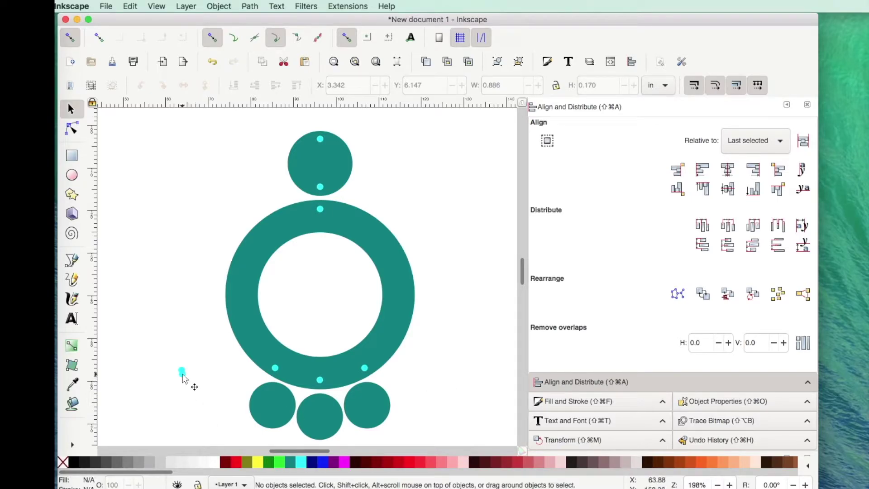
Place dots just inside the upper edges of the left and right small circles, the left one at about X 3.332, Y 6.357 in
{"action": "left_click_drag", "start_coordinate": [183, 378], "coordinate": [276, 390]}
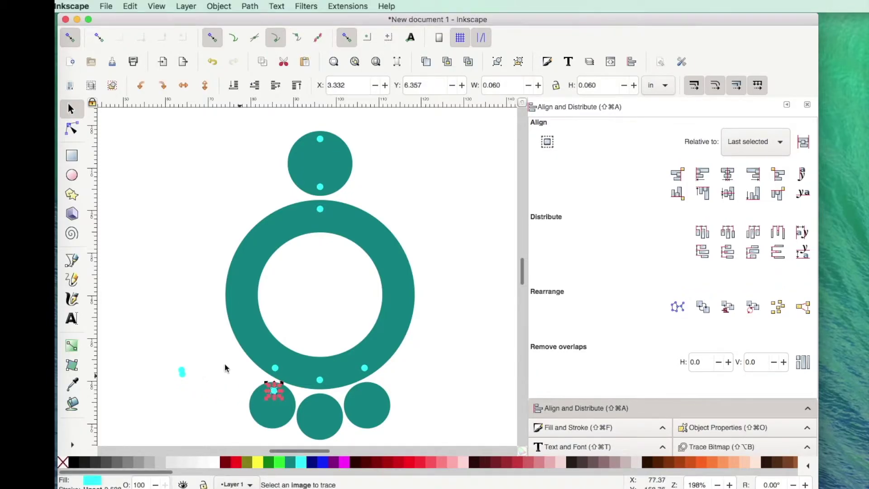
{"action": "left_click_drag", "start_coordinate": [181, 376], "coordinate": [370, 393]}
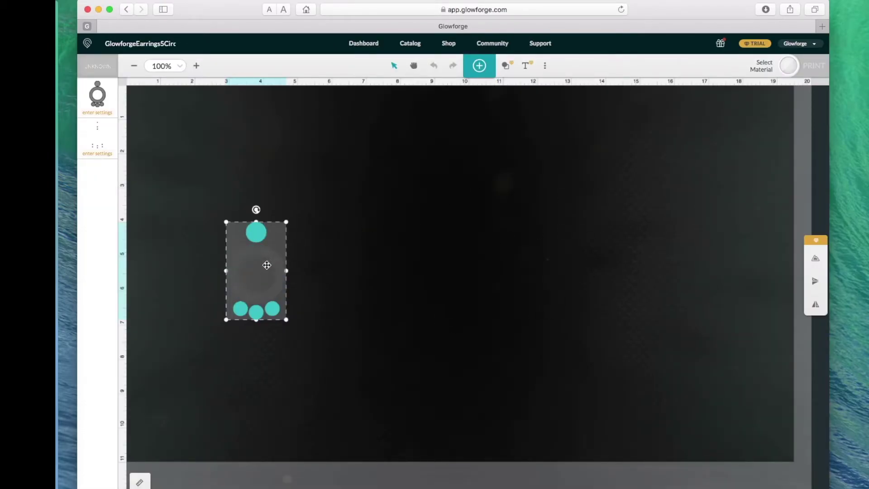
Switch to Glowforge, move the earring design up and to the right, and order the hole cuts before the shape outlines
{"action": "left_click_drag", "start_coordinate": [264, 269], "coordinate": [327, 229]}
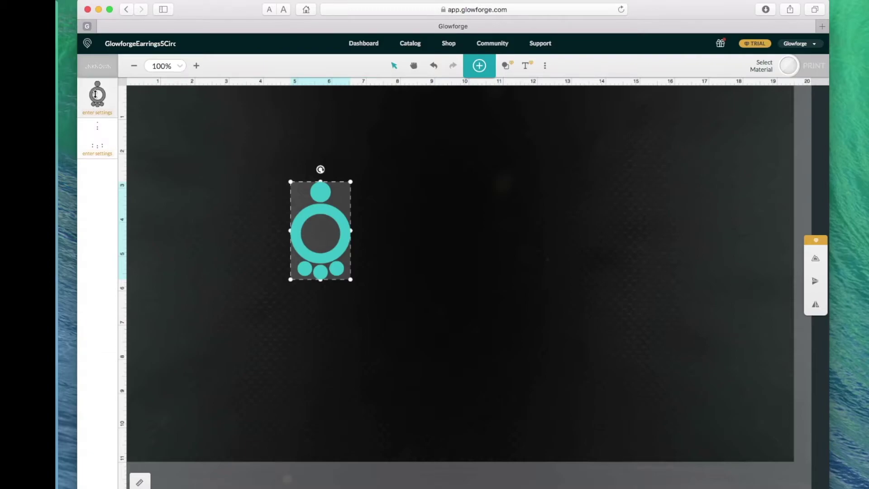
{"action": "left_click_drag", "start_coordinate": [95, 95], "coordinate": [117, 99]}
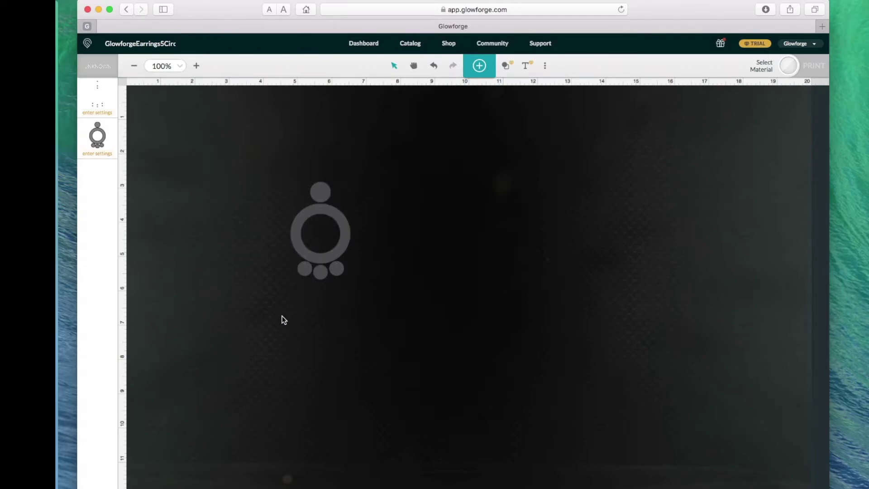
Duplicate the complete earring with its holes and place the copy directly to the right of the original at the same height
{"action": "key", "text": "super+equal"}
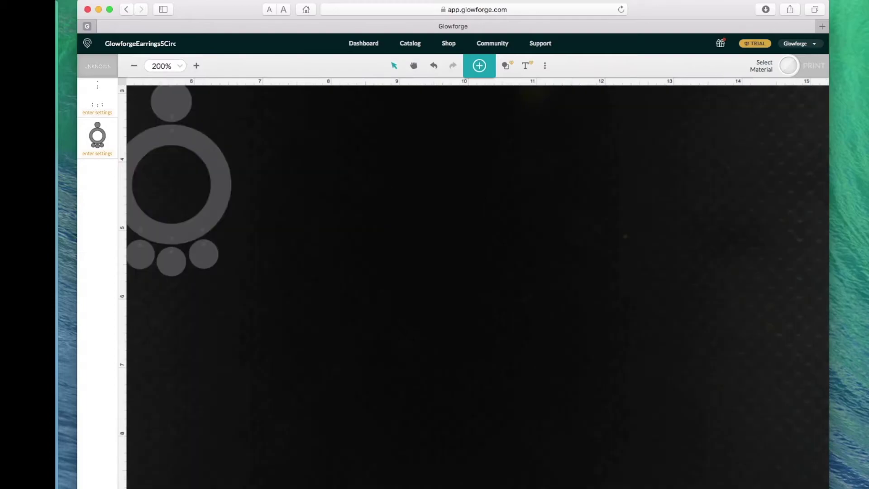
{"action": "scroll", "coordinate": [383, 302], "scroll_direction": "left", "scroll_amount": 5}
{"action": "scroll", "coordinate": [378, 306], "scroll_direction": "up", "scroll_amount": 2}
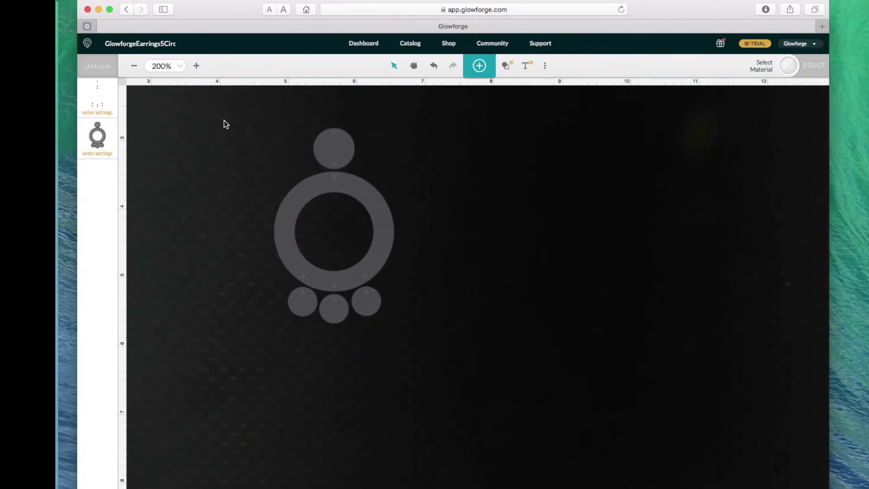
{"action": "left_click_drag", "start_coordinate": [224, 114], "coordinate": [432, 360]}
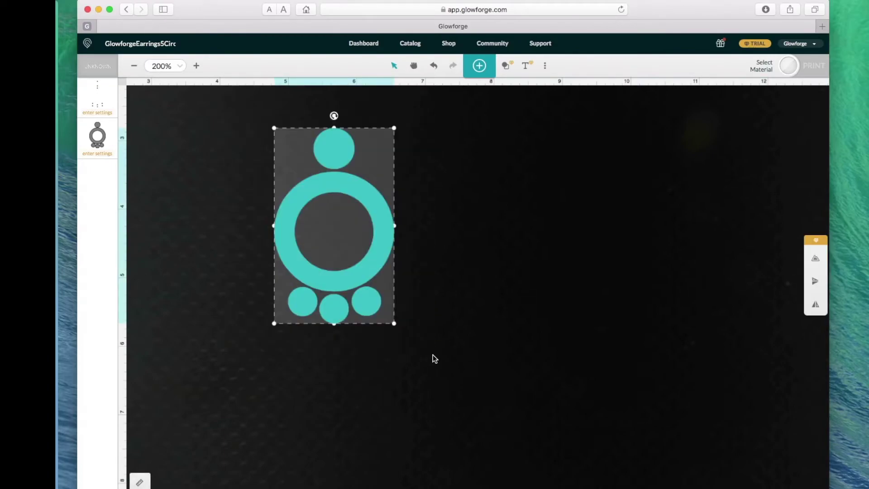
{"action": "key", "text": "super+v"}
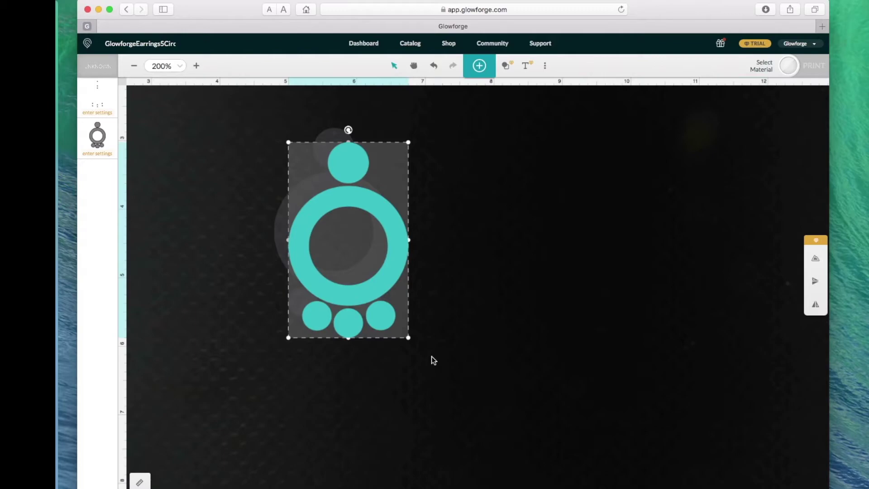
{"action": "left_click_drag", "start_coordinate": [383, 285], "coordinate": [497, 271]}
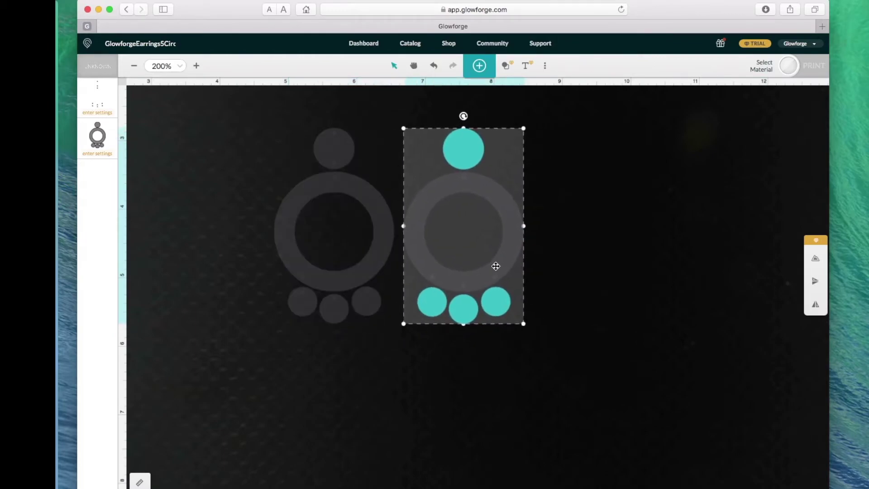
{"action": "left_click", "coordinate": [588, 290]}
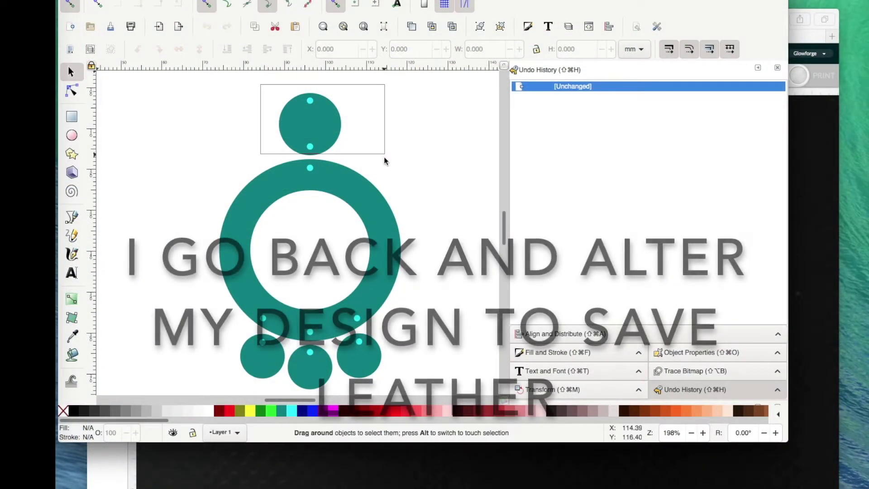
Switch to Inkscape and move the three small lower circles with their dots into the ring's central opening
{"action": "left_click", "coordinate": [310, 123]}
{"action": "mouse_move", "coordinate": [310, 123]}
{"action": "left_mouse_down"}
{"action": "mouse_move", "coordinate": [312, 241]}
{"action": "mouse_move", "coordinate": [343, 137]}
{"action": "mouse_move", "coordinate": [322, 122]}
{"action": "left_mouse_up"}
{"action": "mouse_move", "coordinate": [270, 332]}
{"action": "left_mouse_down"}
{"action": "mouse_move", "coordinate": [292, 392]}
{"action": "mouse_move", "coordinate": [319, 199]}
{"action": "mouse_move", "coordinate": [300, 235]}
{"action": "mouse_move", "coordinate": [296, 229]}
{"action": "left_mouse_up"}
{"action": "left_click_drag", "start_coordinate": [321, 368], "coordinate": [351, 234]}
{"action": "mouse_move", "coordinate": [401, 377]}
{"action": "left_mouse_down"}
{"action": "mouse_move", "coordinate": [318, 358]}
{"action": "mouse_move", "coordinate": [305, 280]}
{"action": "left_mouse_up"}
{"action": "left_click", "coordinate": [304, 279]}
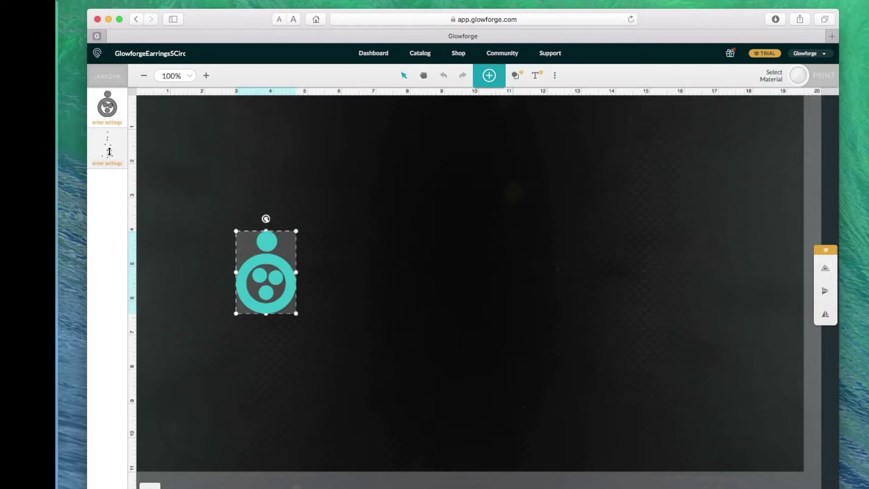
Switch to Glowforge, order the hole cuts before the shape outlines, and duplicate the complete revised earring
{"action": "left_click_drag", "start_coordinate": [109, 151], "coordinate": [116, 121]}
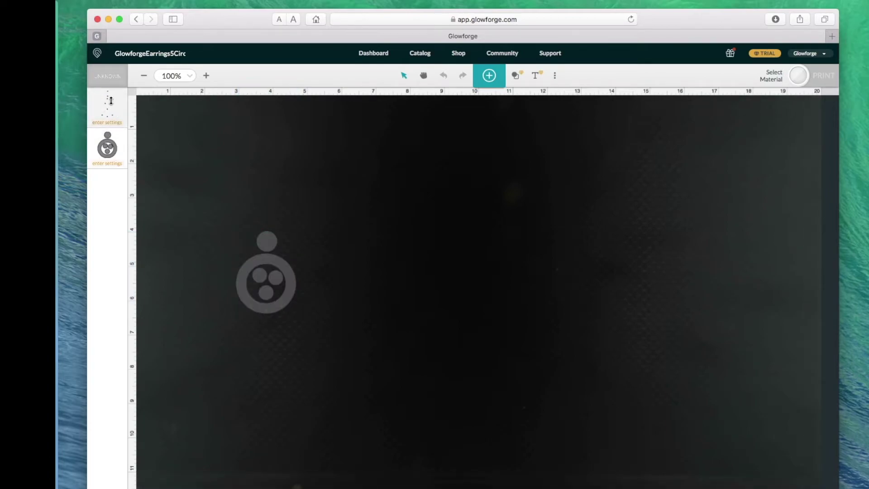
{"action": "left_click_drag", "start_coordinate": [225, 208], "coordinate": [329, 335]}
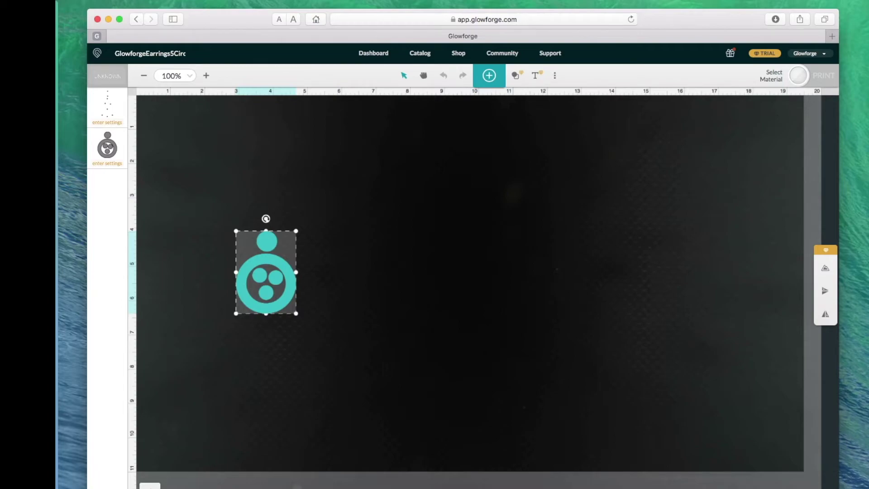
{"action": "key", "text": "Right"}
{"action": "key", "text": "Right"}
{"action": "key", "text": "Down"}
{"action": "key", "text": "Down"}
{"action": "left_click", "coordinate": [443, 75]}
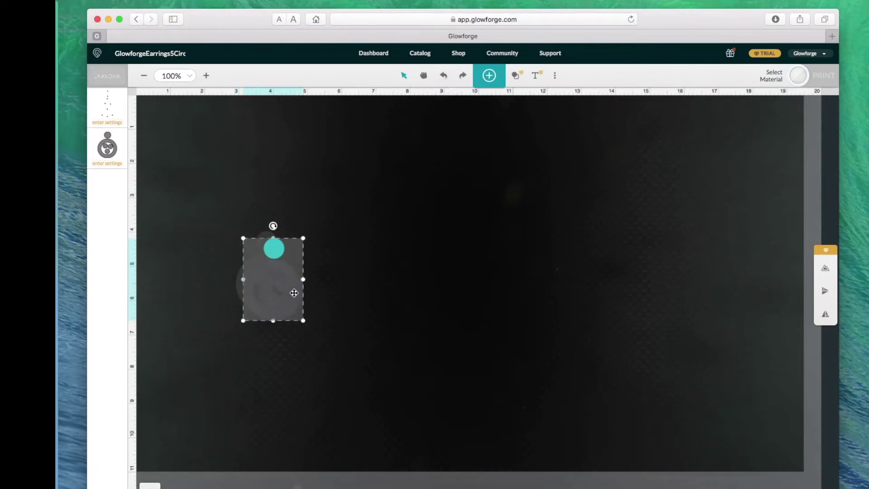
Place the duplicate earring just right of the original, and lay the pair on the light leather piece turned a quarter turn clockwise
{"action": "left_click_drag", "start_coordinate": [295, 295], "coordinate": [352, 285]}
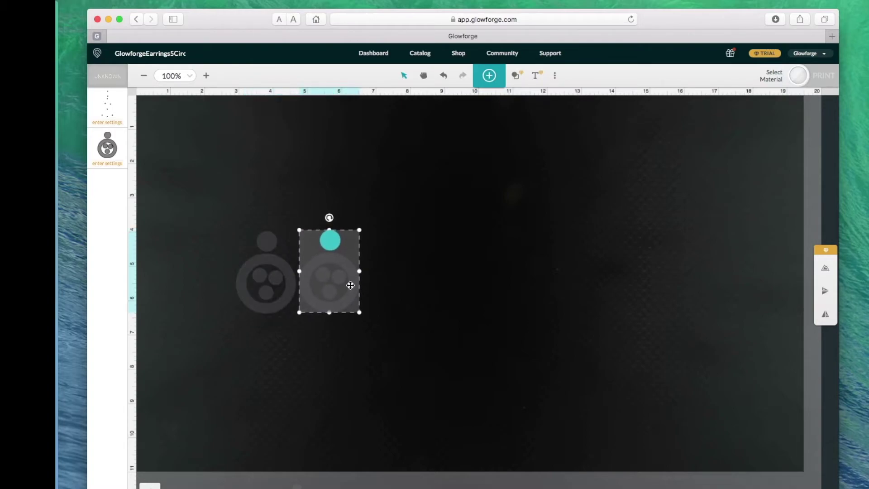
{"action": "left_click", "coordinate": [465, 311]}
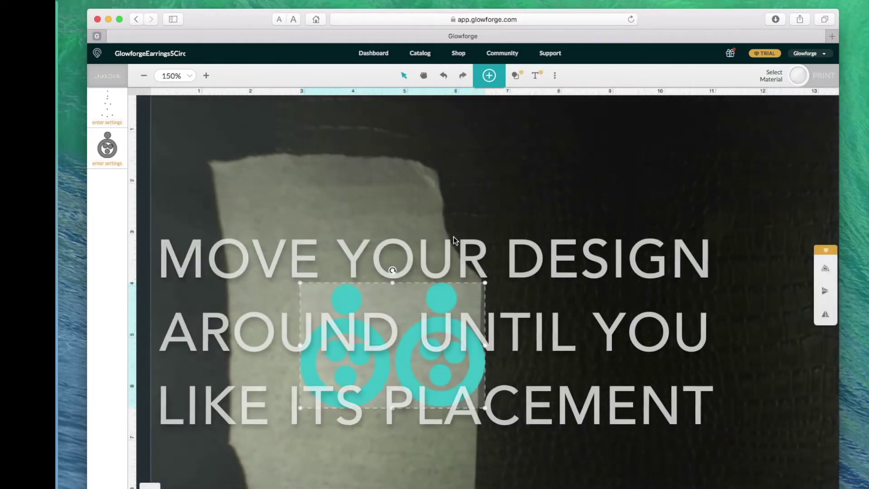
{"action": "left_click_drag", "start_coordinate": [235, 311], "coordinate": [255, 343]}
{"action": "left_click_drag", "start_coordinate": [366, 236], "coordinate": [329, 319]}
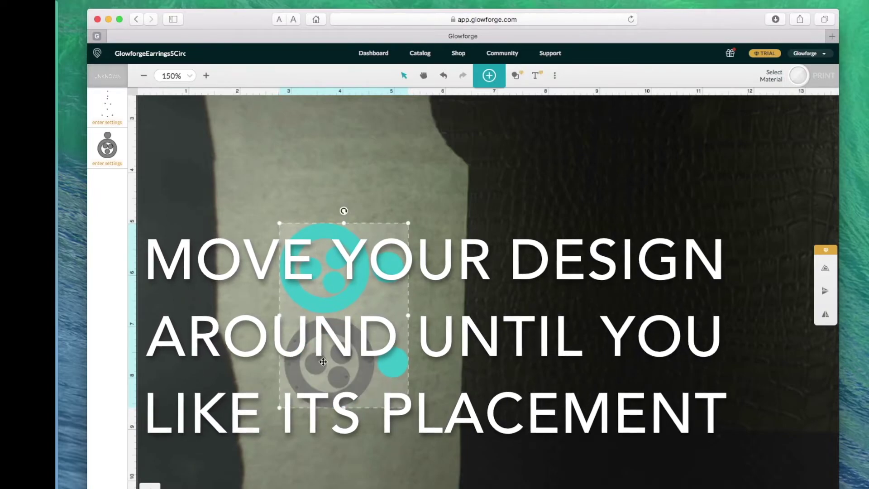
{"action": "scroll", "coordinate": [344, 384], "scroll_direction": "left", "scroll_amount": 3}
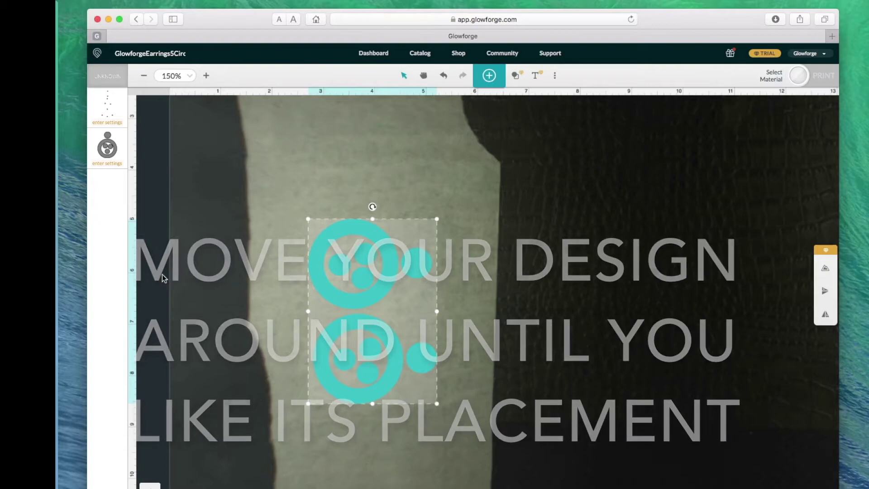
Set the material to uncertified with a thickness of 0.06 in
{"action": "left_click", "coordinate": [112, 81]}
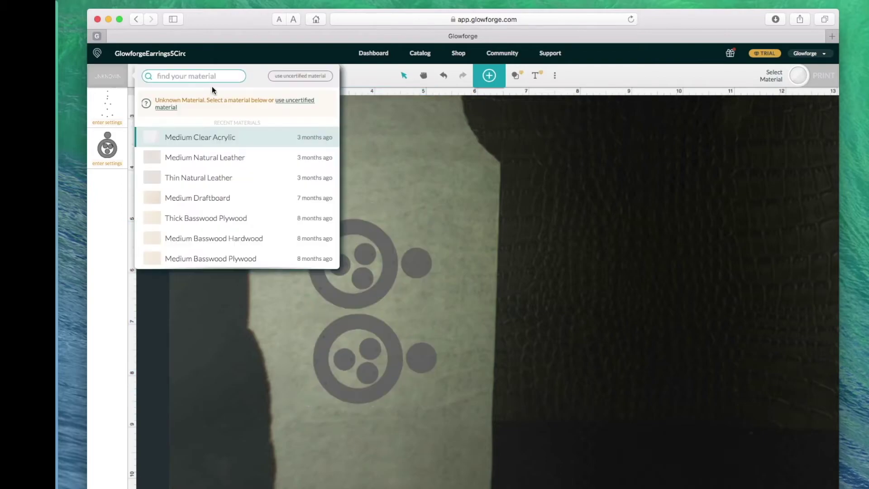
{"action": "left_click", "coordinate": [302, 104]}
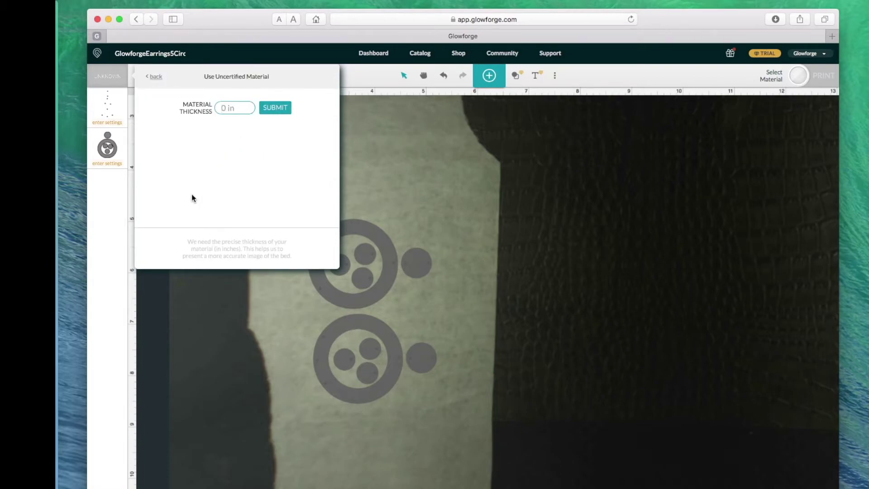
{"action": "type", "text": ".06"}
{"action": "left_click", "coordinate": [277, 108]}
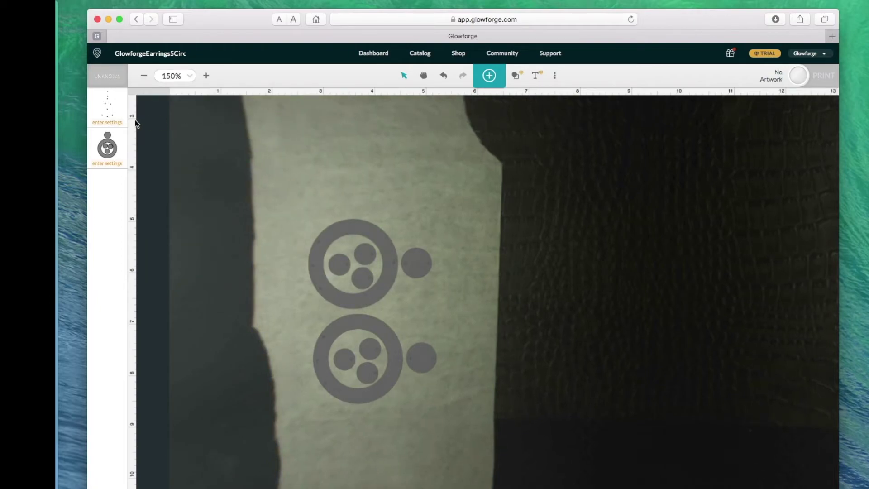
Set the small holes to a manual cut at speed 225 and full power
{"action": "left_click", "coordinate": [113, 124]}
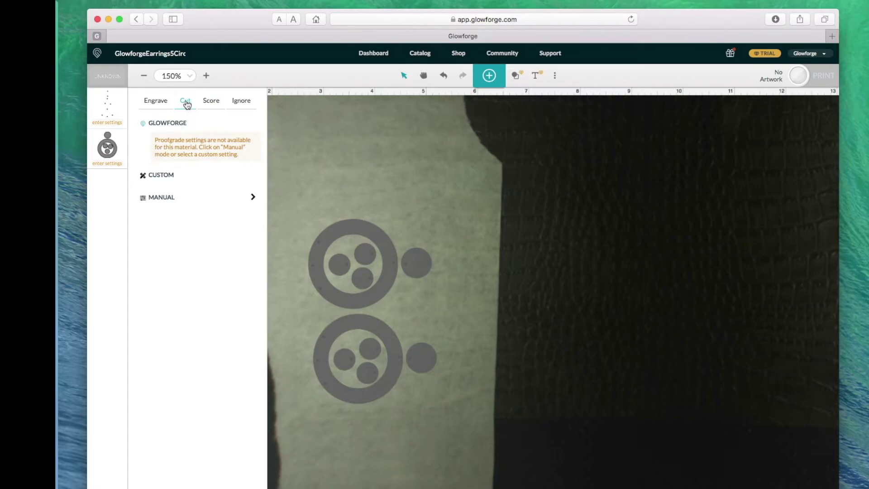
{"action": "left_click", "coordinate": [162, 198]}
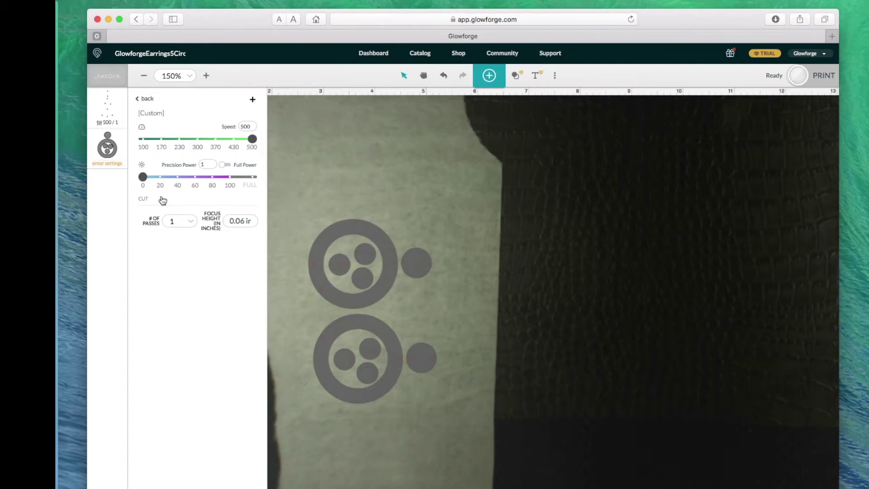
{"action": "double_click", "coordinate": [252, 126]}
{"action": "key", "text": "BackSpace"}
{"action": "type", "text": "225"}
{"action": "left_click", "coordinate": [229, 166]}
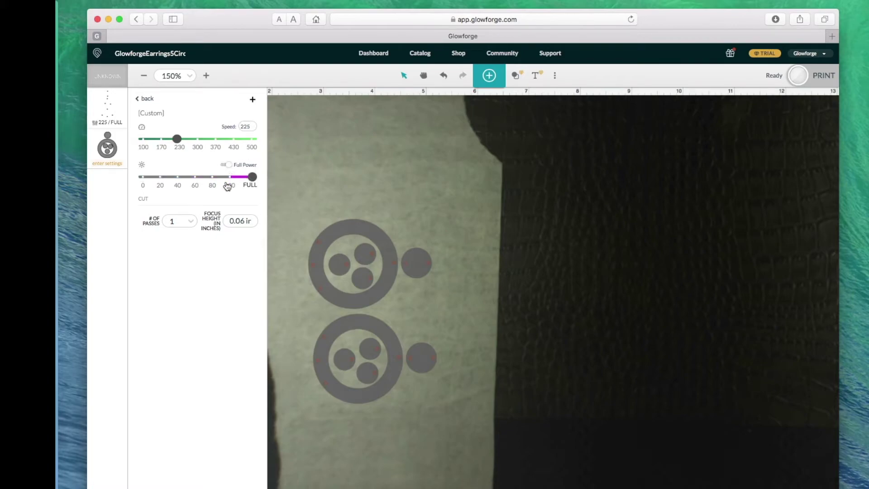
Set the ring and circle outlines to a manual cut at speed 225 and full power, and start the print
{"action": "left_click", "coordinate": [117, 167]}
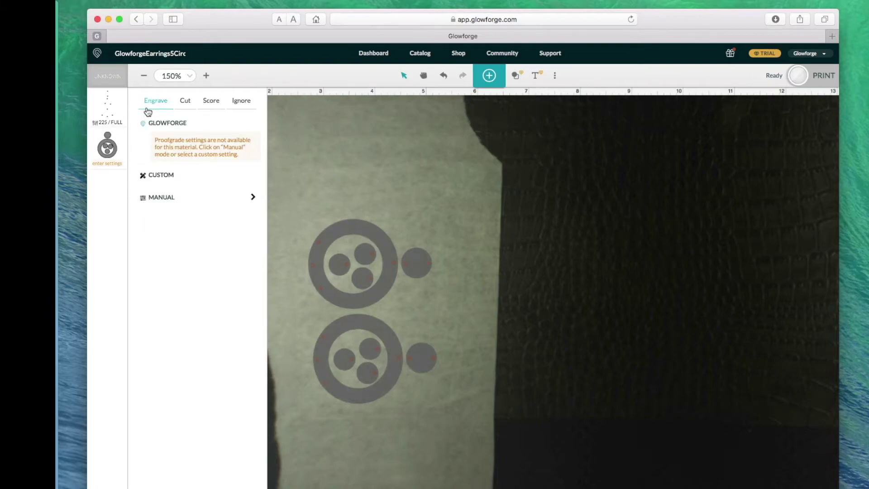
{"action": "left_click", "coordinate": [186, 102]}
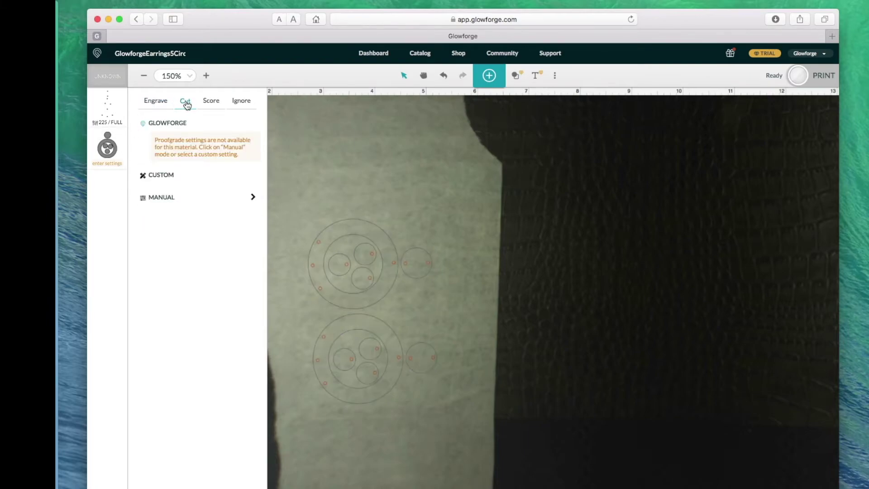
{"action": "left_click", "coordinate": [162, 197]}
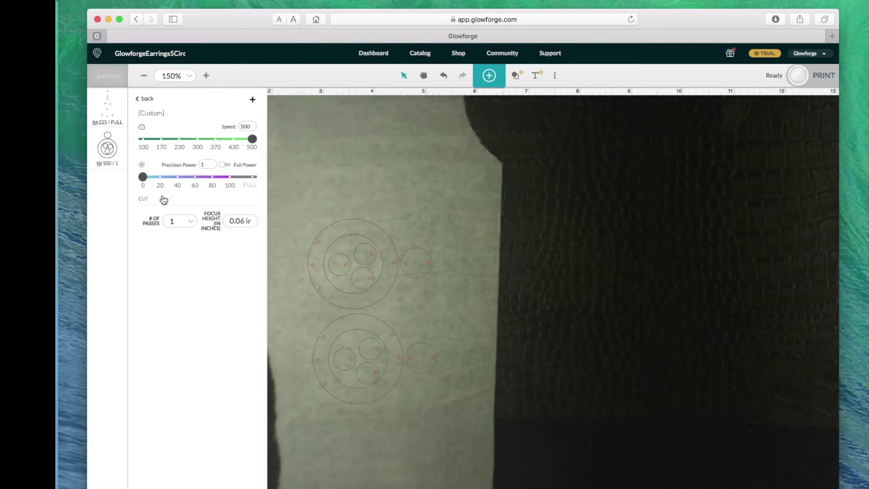
{"action": "double_click", "coordinate": [251, 128]}
{"action": "key", "text": "BackSpace"}
{"action": "type", "text": "225"}
{"action": "left_click", "coordinate": [226, 165]}
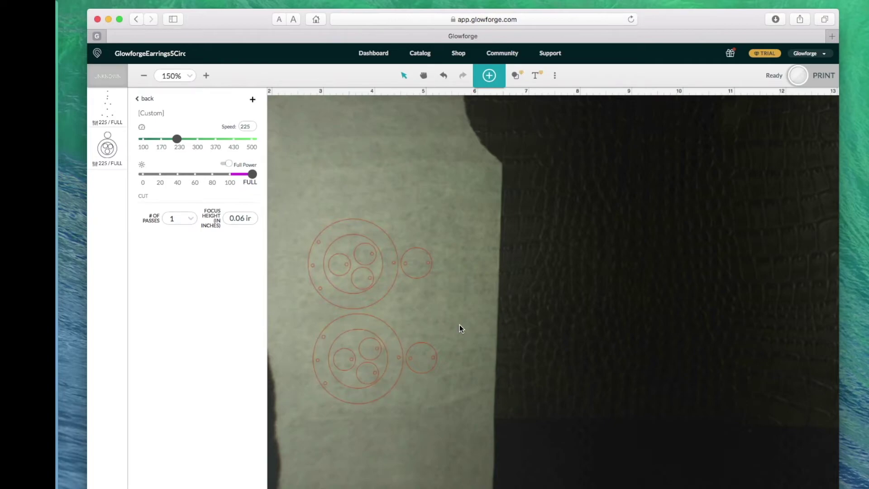
{"action": "left_click", "coordinate": [821, 77]}
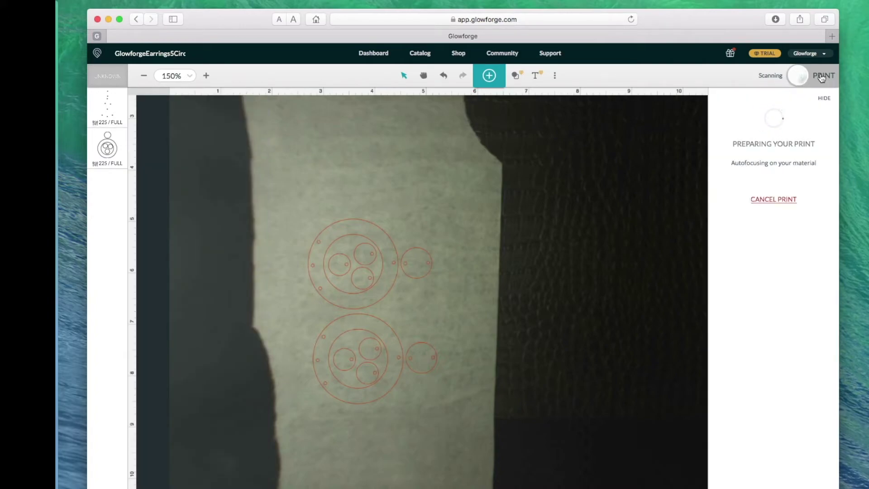